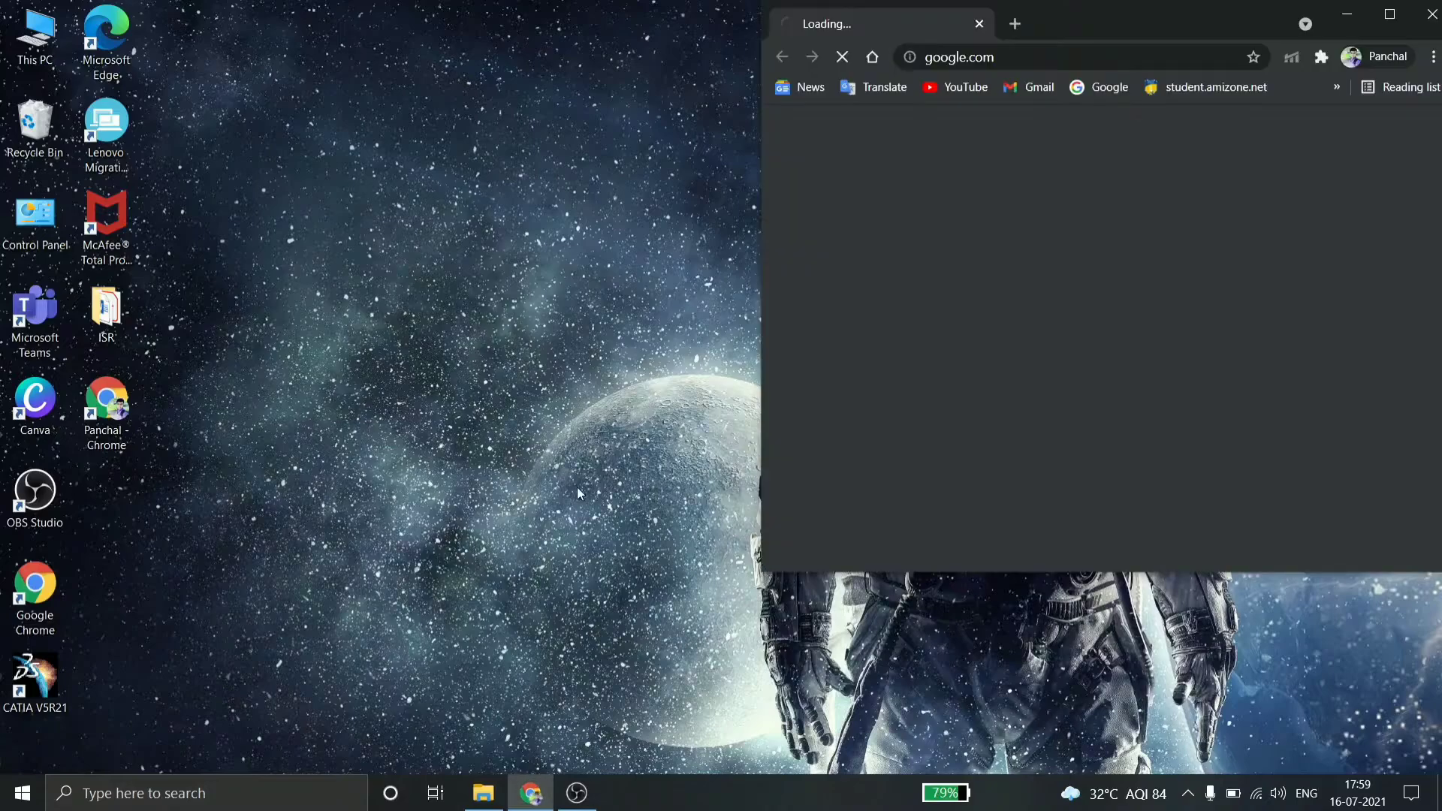
- Search Google for airfoil and open the Airfoil Tools website in the maximized browser window
{"action": "left_click", "coordinate": [1392, 13]}
{"action": "type", "text": "Airof"}
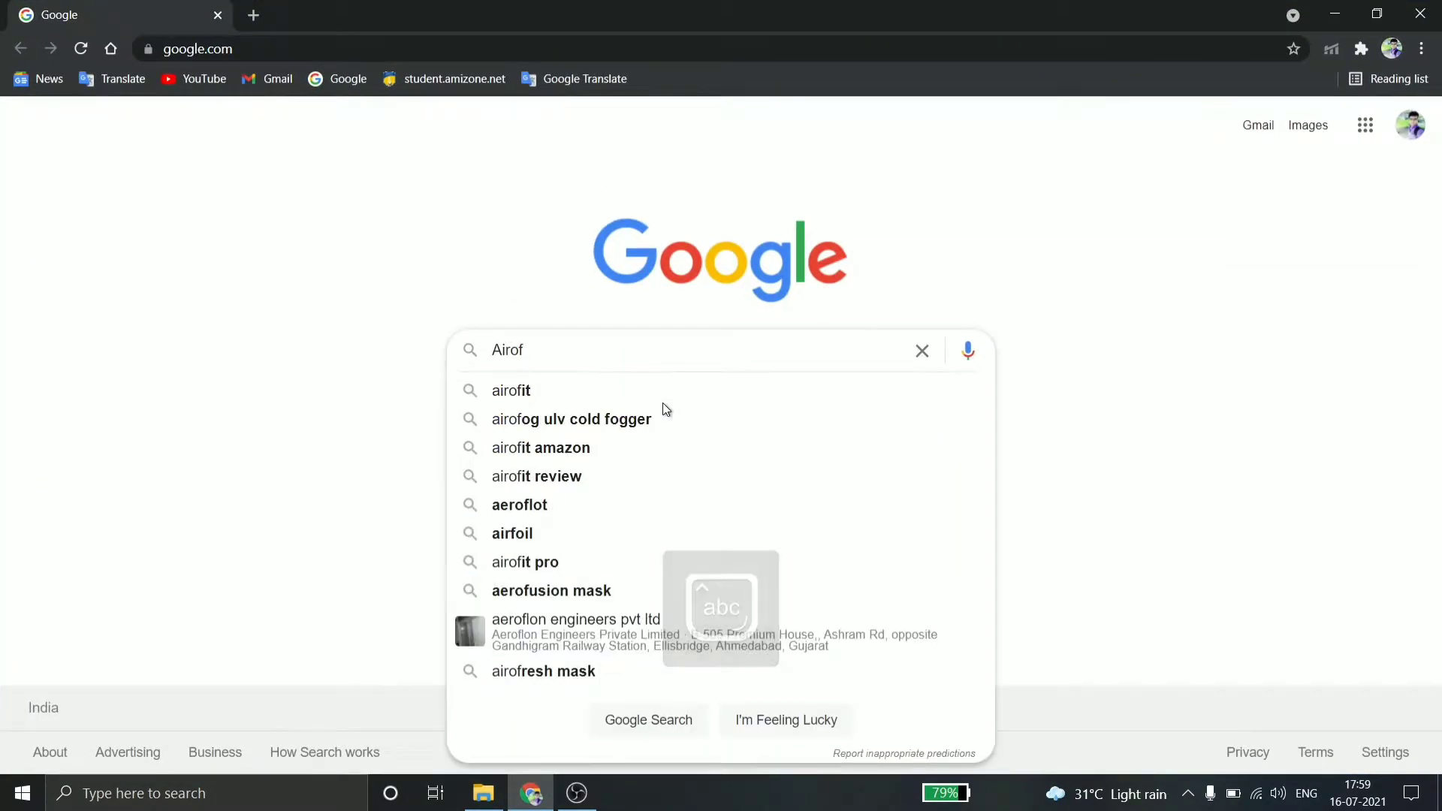
{"action": "key", "text": "BackSpace"}
{"action": "key", "text": "Down"}
{"action": "key", "text": "Return"}
{"action": "left_click", "coordinate": [252, 304]}
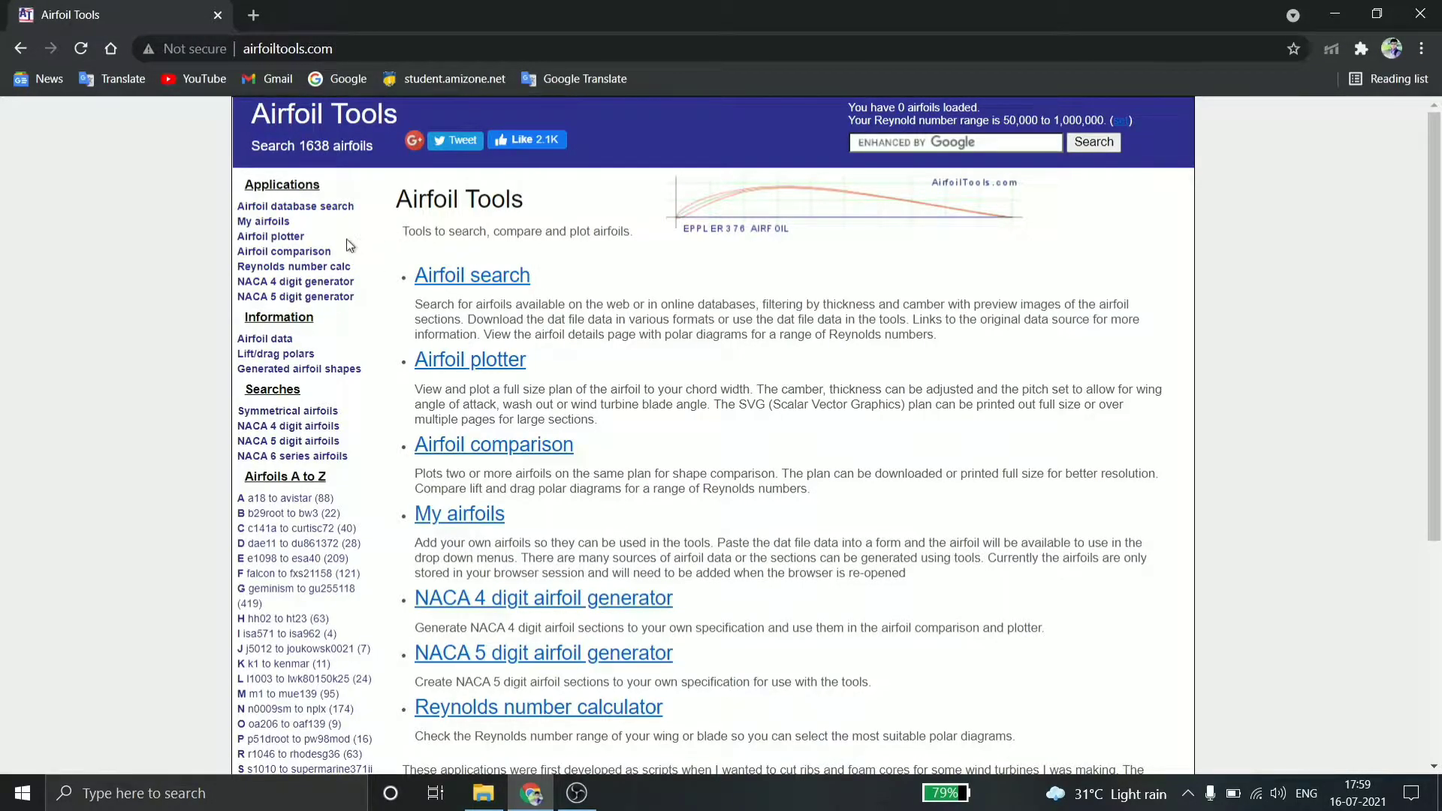
- Open the NACA 4 digit airfoil generator and go to the NACA 2411 airfoil's details page
{"action": "left_click", "coordinate": [332, 282]}
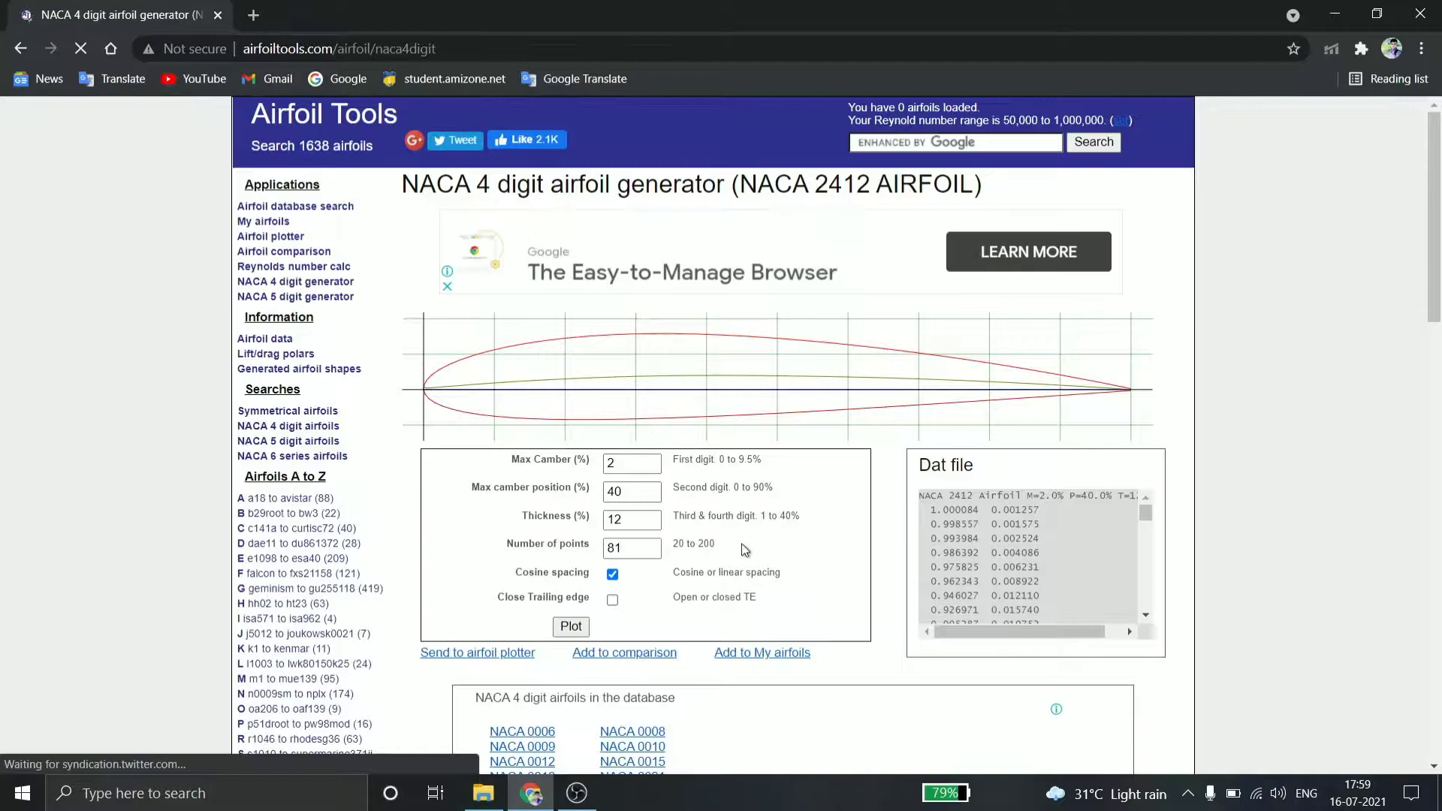
{"action": "scroll", "coordinate": [721, 614], "scroll_direction": "down", "scroll_amount": 1}
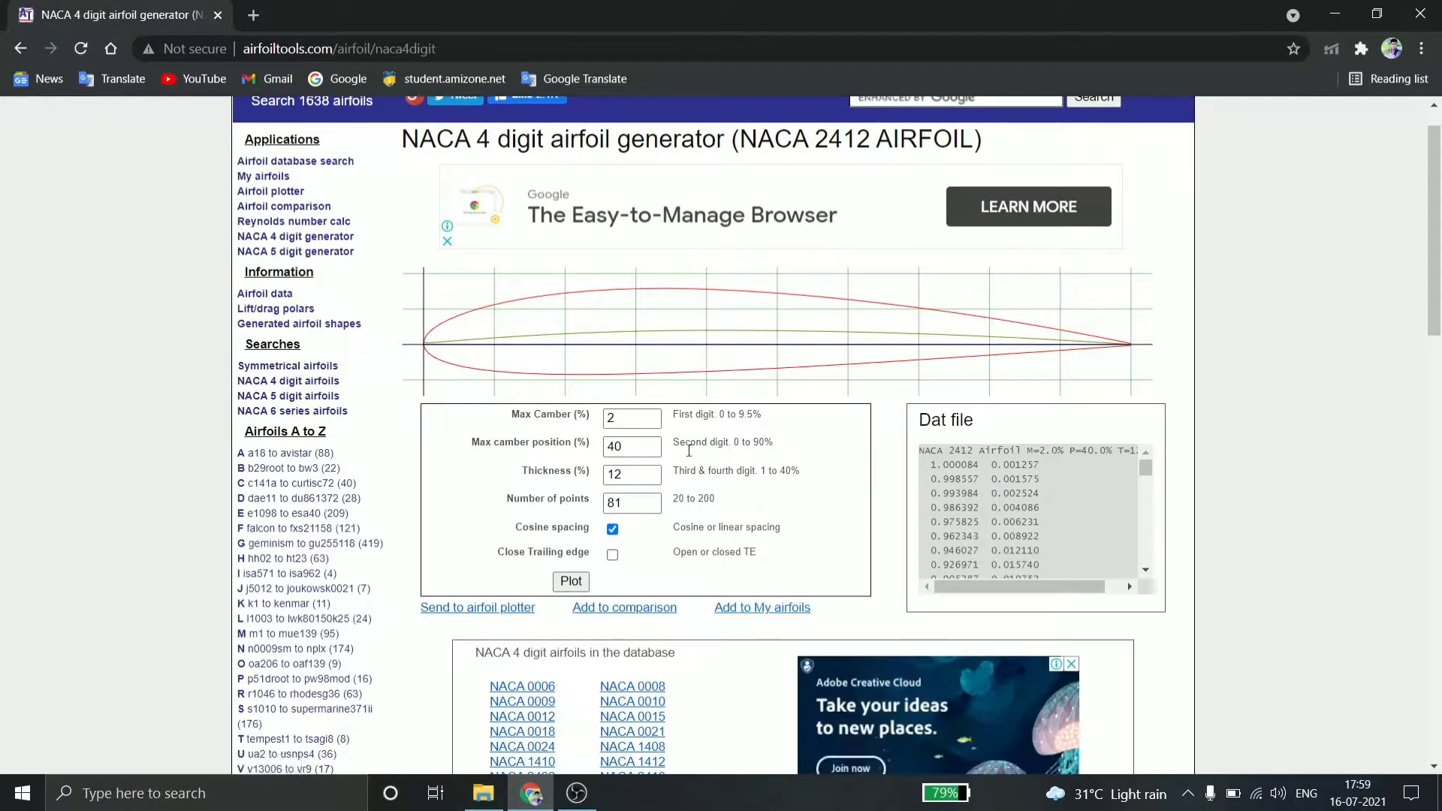
{"action": "scroll", "coordinate": [719, 616], "scroll_direction": "down", "scroll_amount": 4}
{"action": "scroll", "coordinate": [972, 261], "scroll_direction": "up", "scroll_amount": 1}
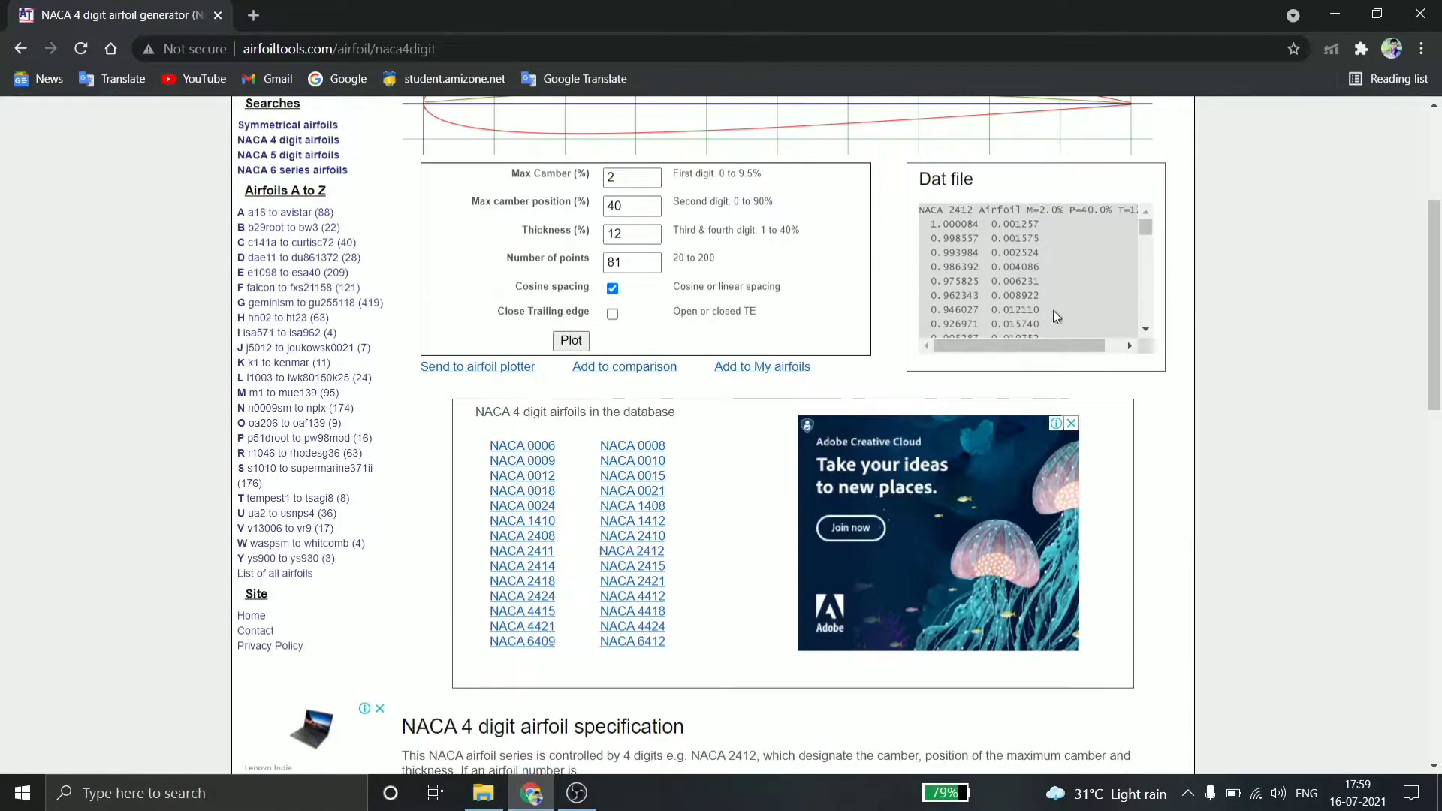
{"action": "left_click", "coordinate": [538, 555]}
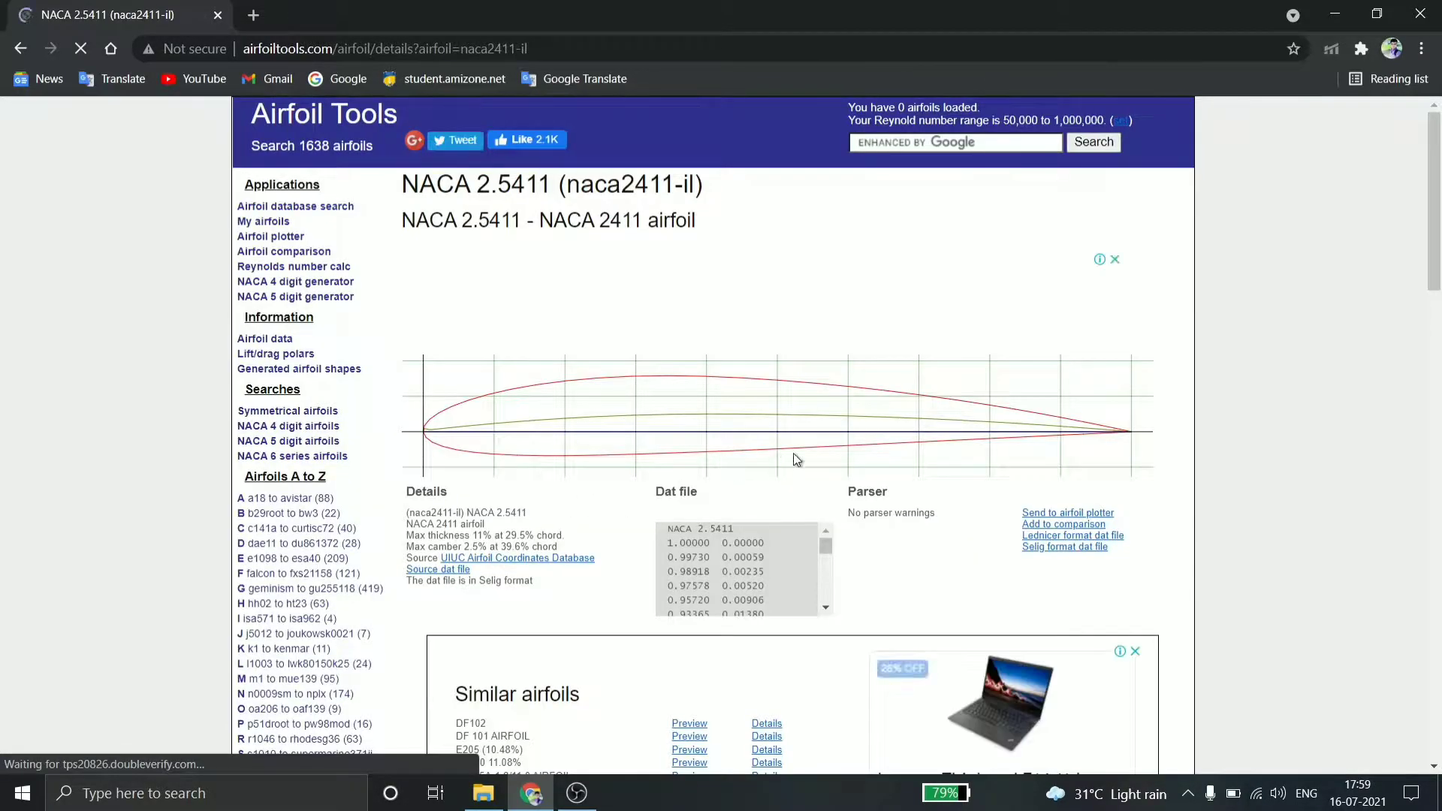
- Copy all coordinate rows of the NACA 2411 dat file, without its title, and create a blank workbook in Excel
{"action": "left_click_drag", "start_coordinate": [667, 542], "coordinate": [789, 616]}
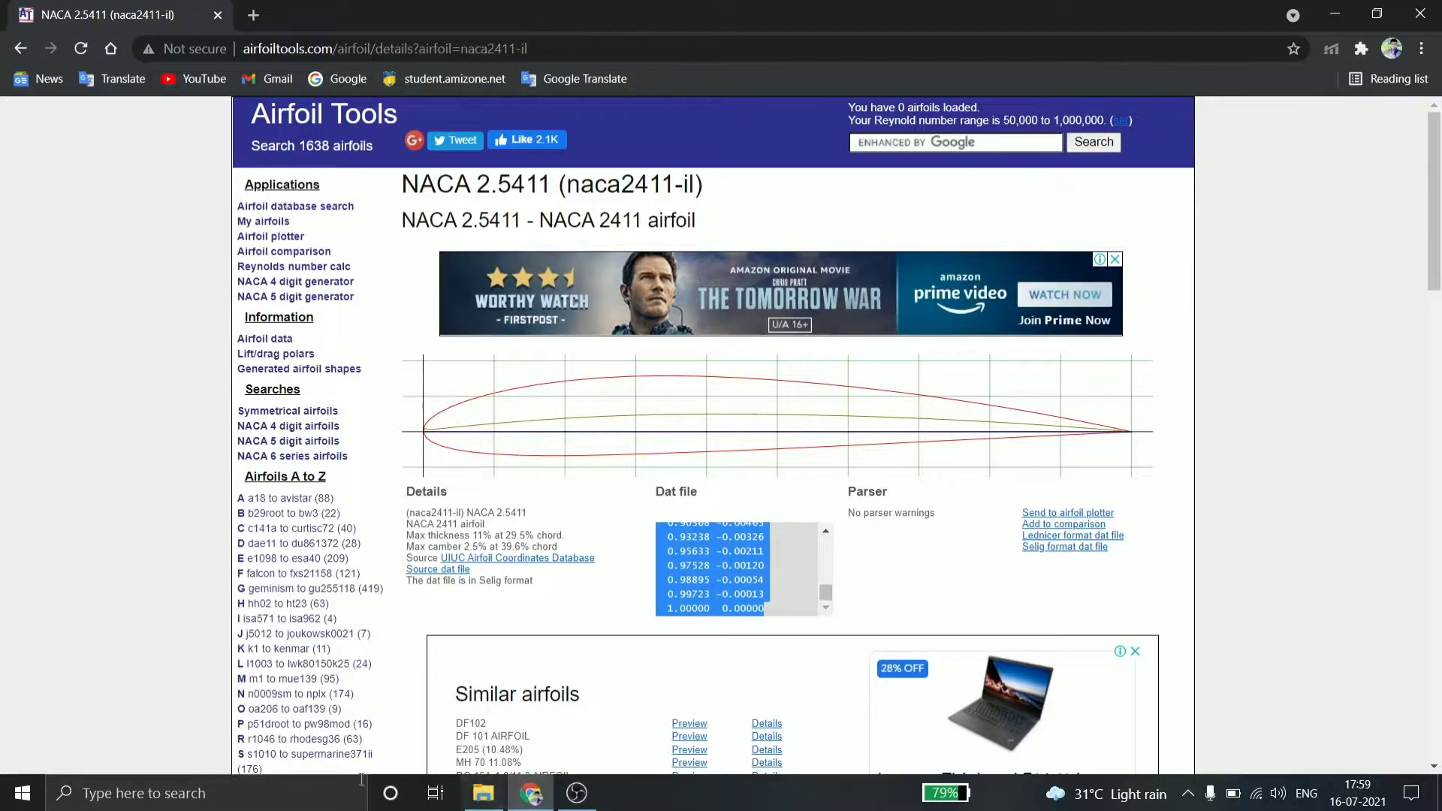
{"action": "left_click", "coordinate": [225, 794]}
{"action": "type", "text": "excel"}
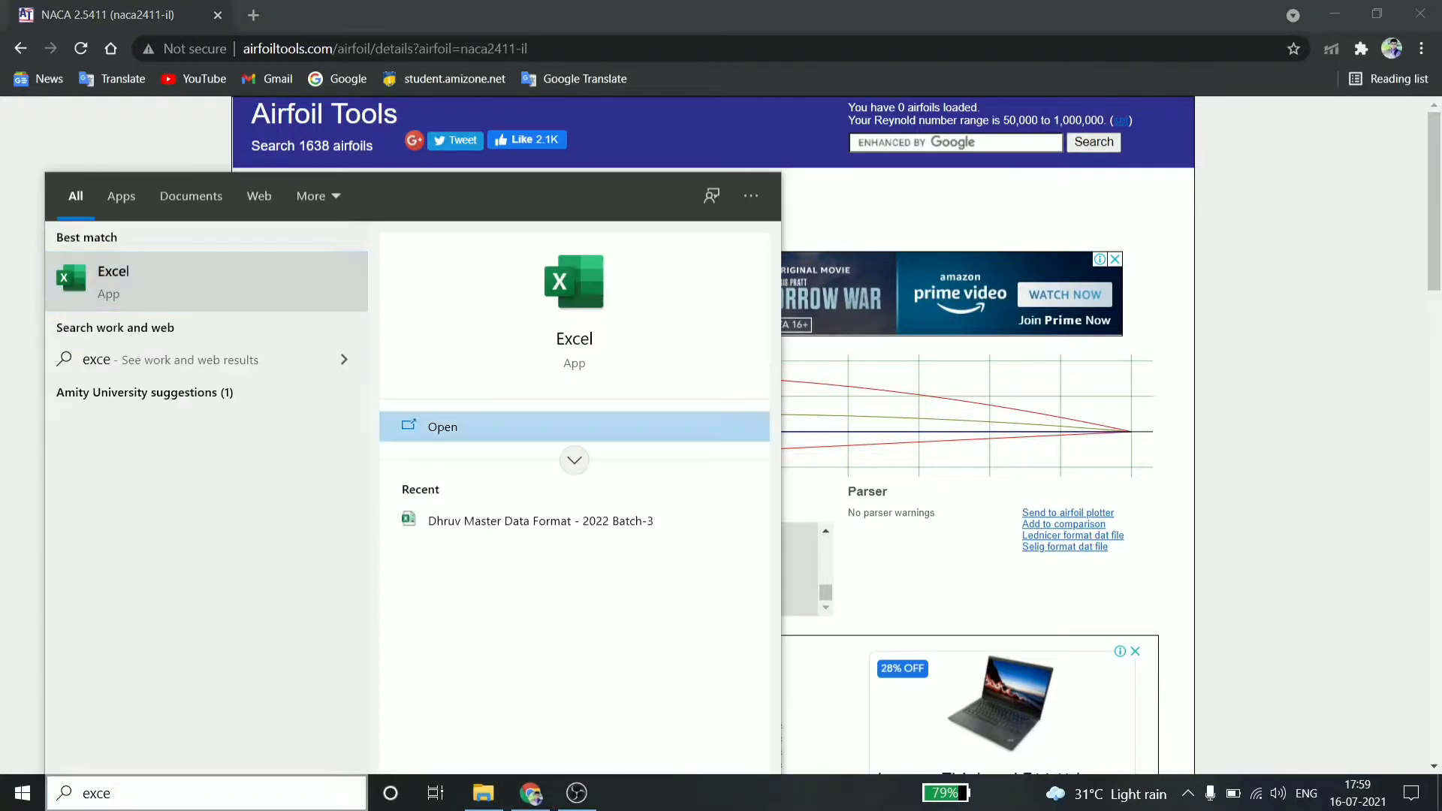
{"action": "left_click", "coordinate": [435, 427]}
{"action": "left_click", "coordinate": [297, 236]}
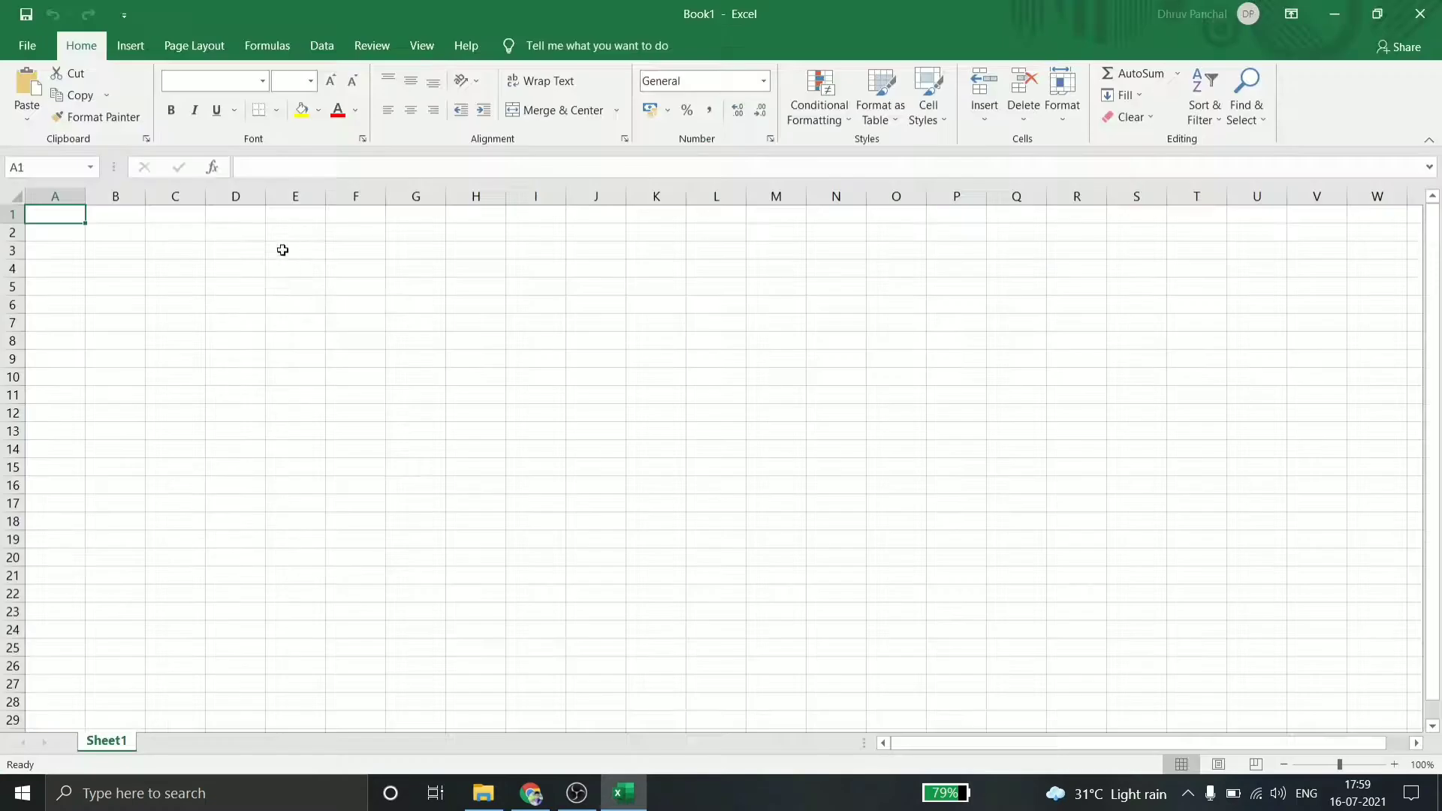
- Paste the airfoil coordinates starting at cell B1 and widen column B to fit them
{"action": "left_click", "coordinate": [126, 220]}
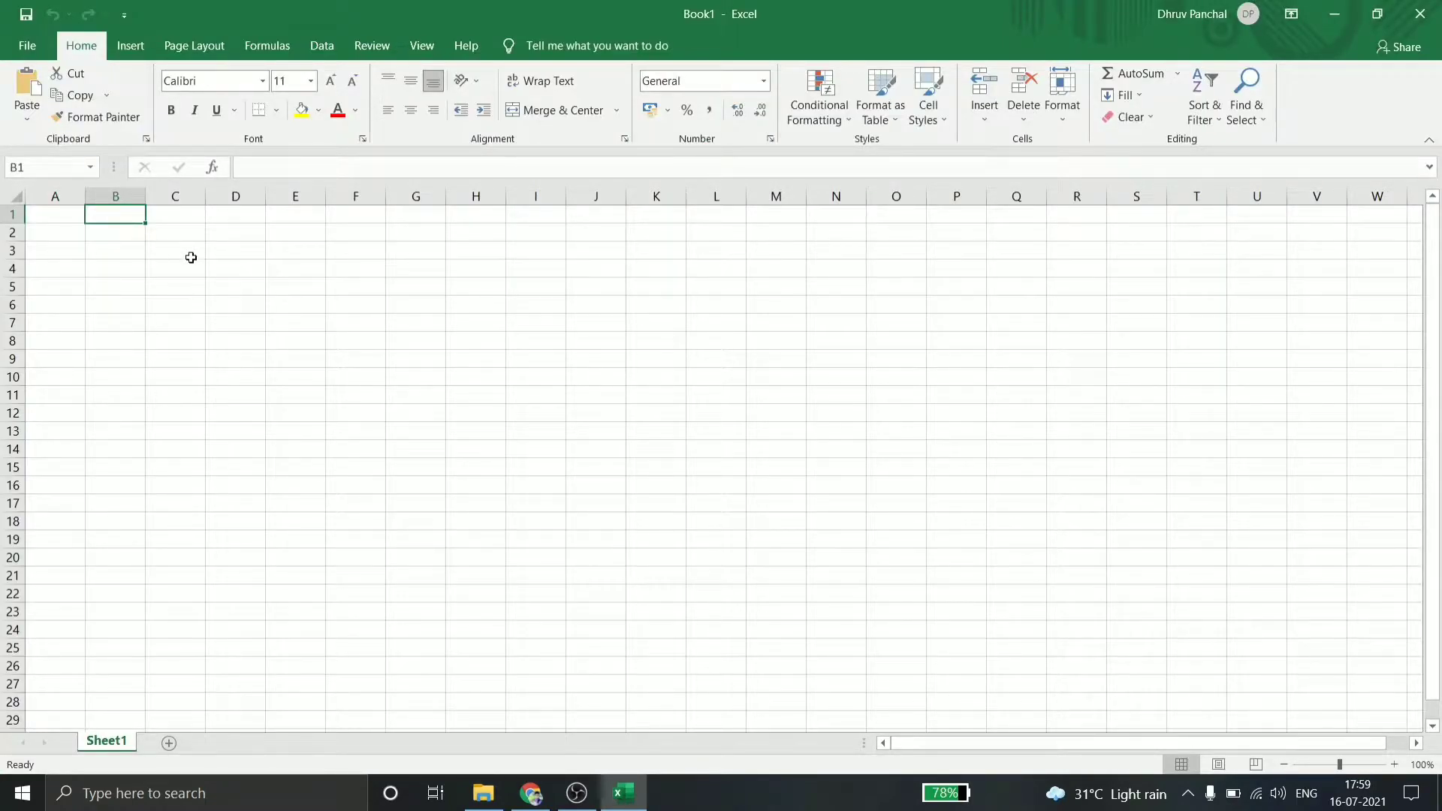
{"action": "key", "text": "ctrl+v"}
{"action": "left_click_drag", "start_coordinate": [146, 197], "coordinate": [185, 197]}
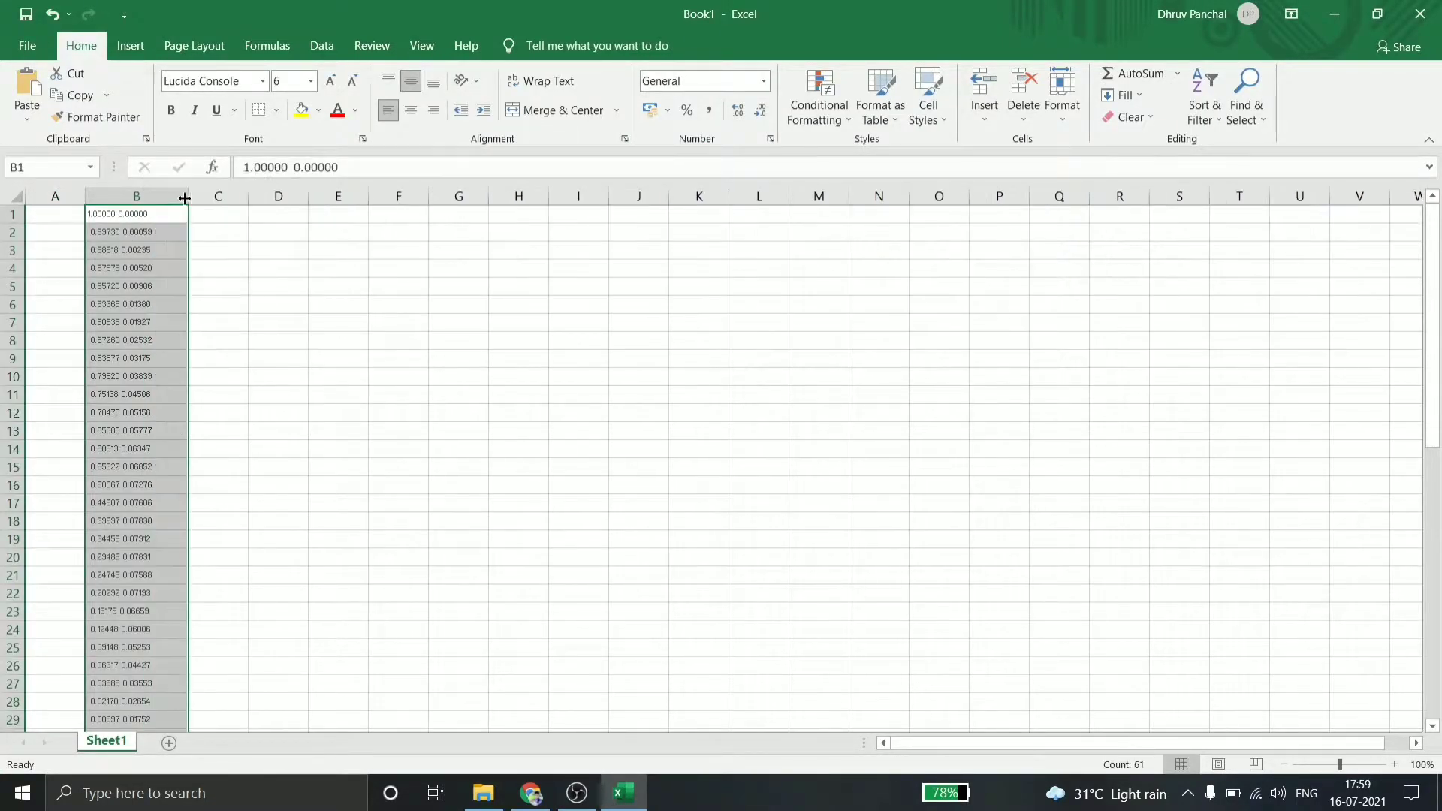
- Split column B with Text to Columns, using Tab, Comma and Space delimiters, consecutive delimiters treated as one, and General format
{"action": "left_click", "coordinate": [316, 47]}
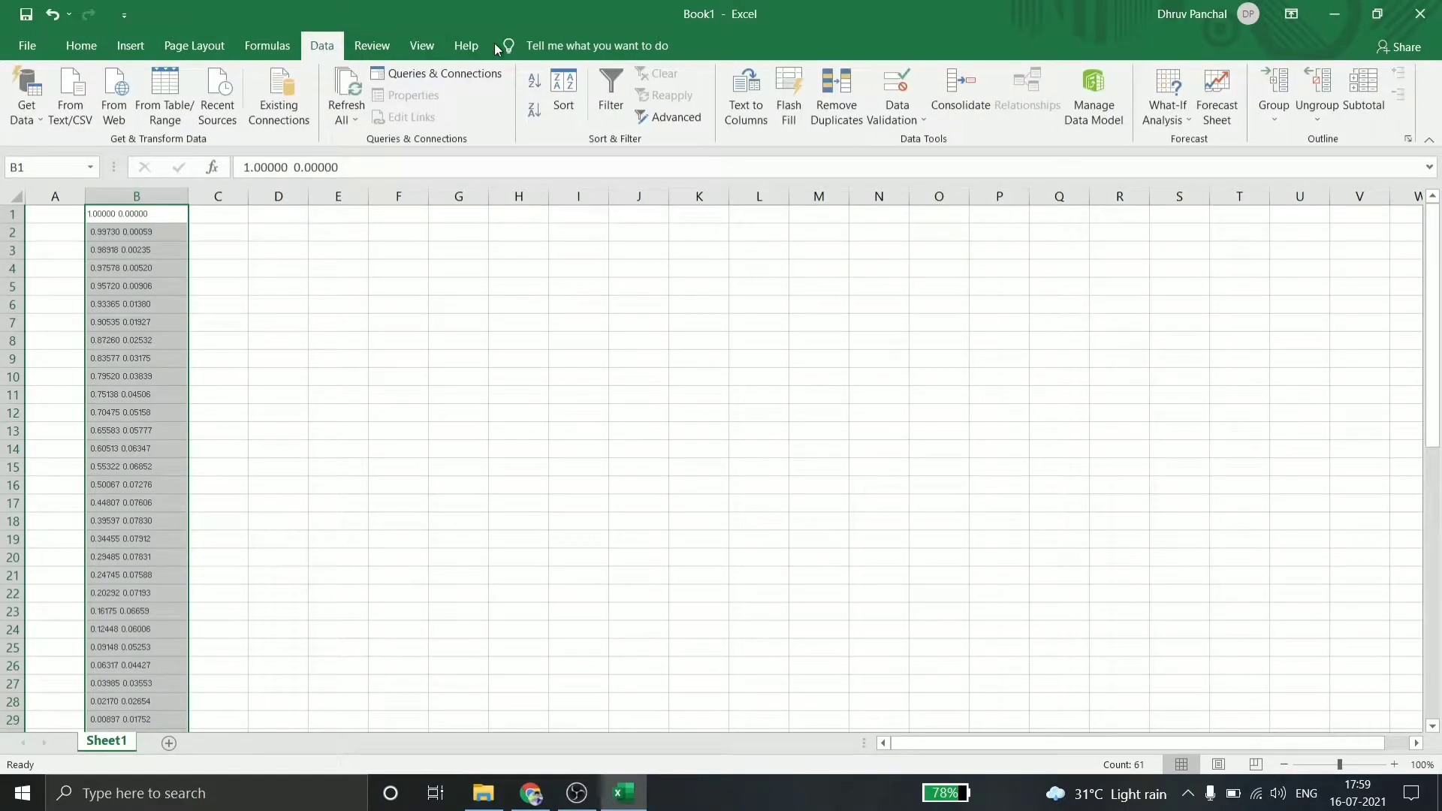
{"action": "left_click", "coordinate": [746, 96]}
{"action": "left_click", "coordinate": [848, 554]}
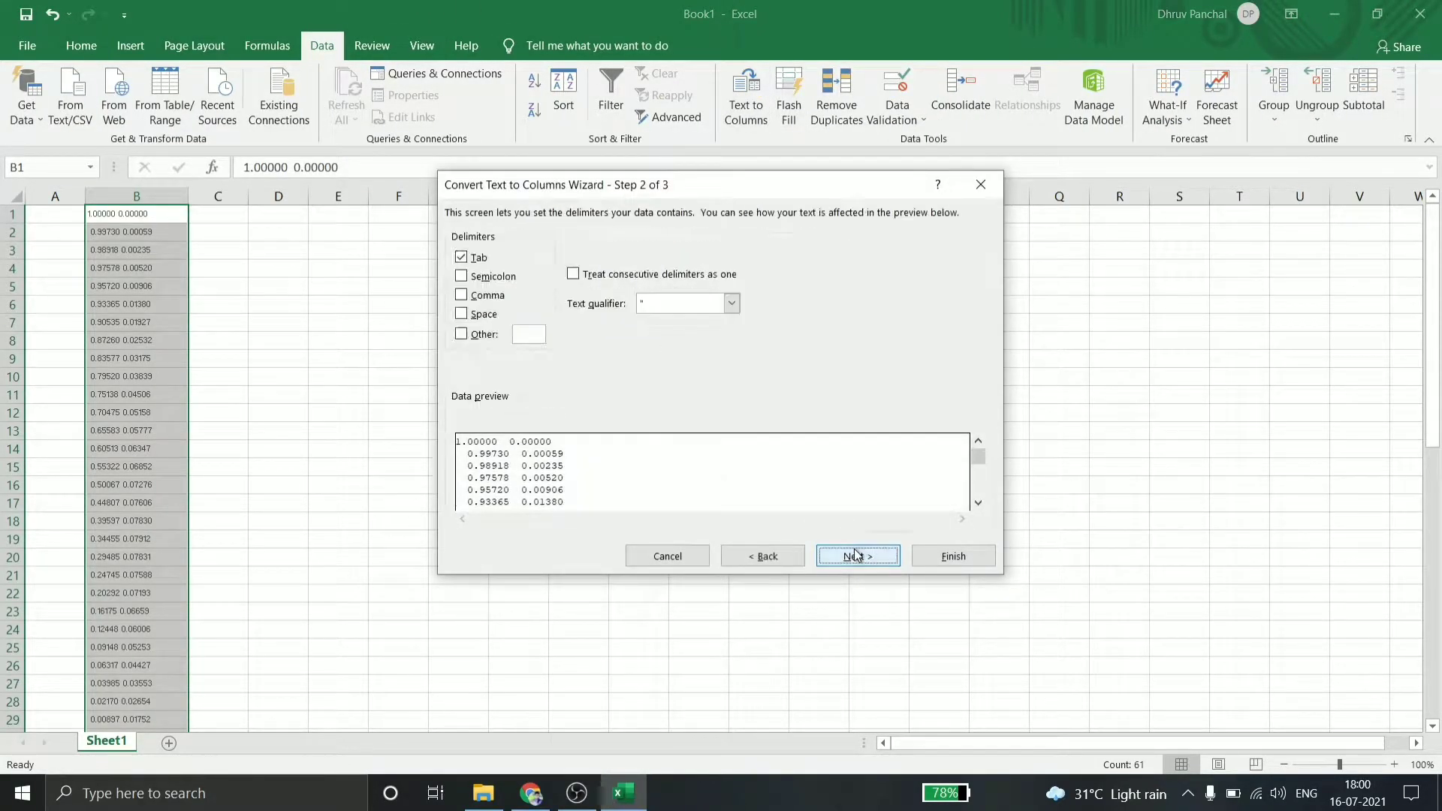
{"action": "left_click", "coordinate": [490, 319]}
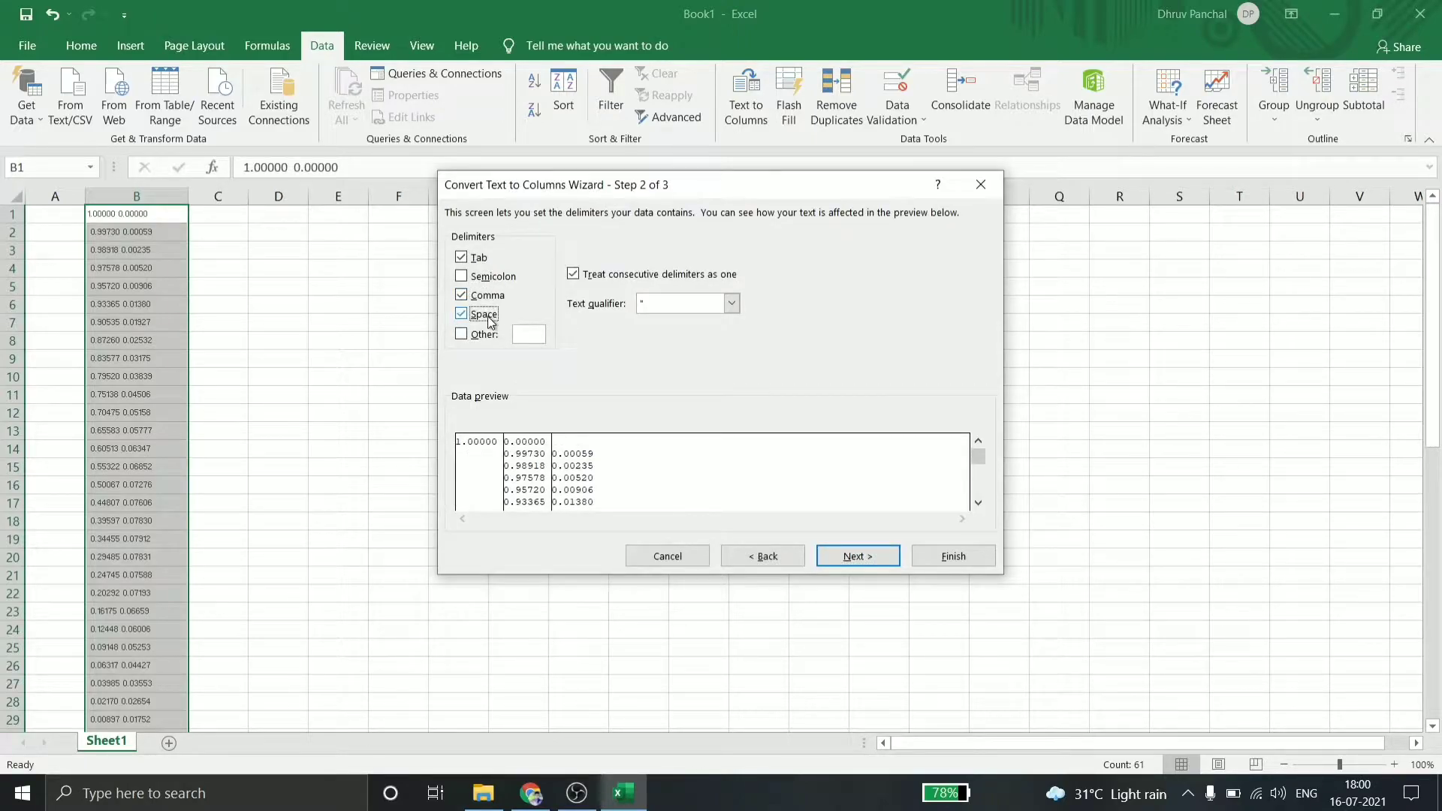
{"action": "left_click", "coordinate": [875, 560]}
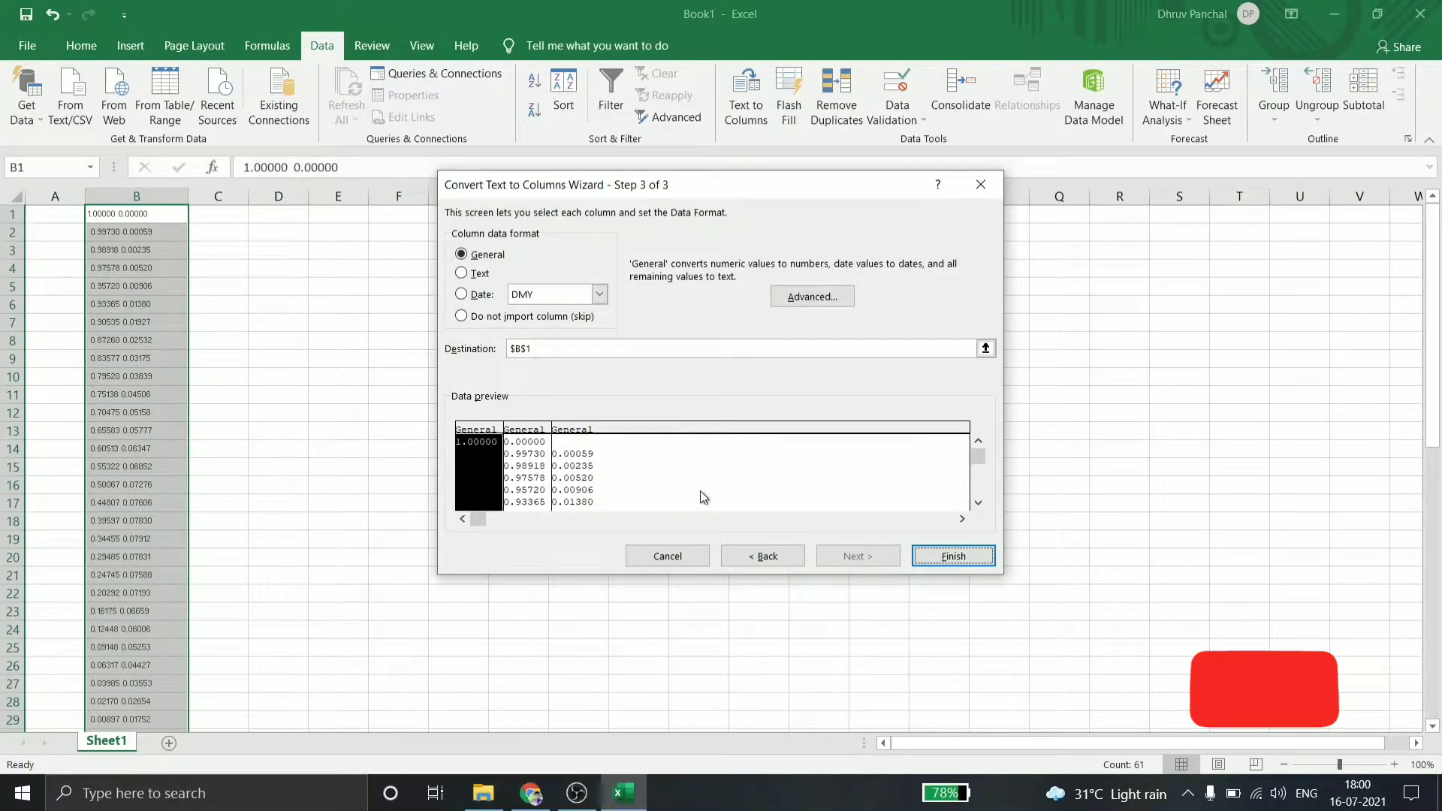
{"action": "left_click", "coordinate": [924, 554]}
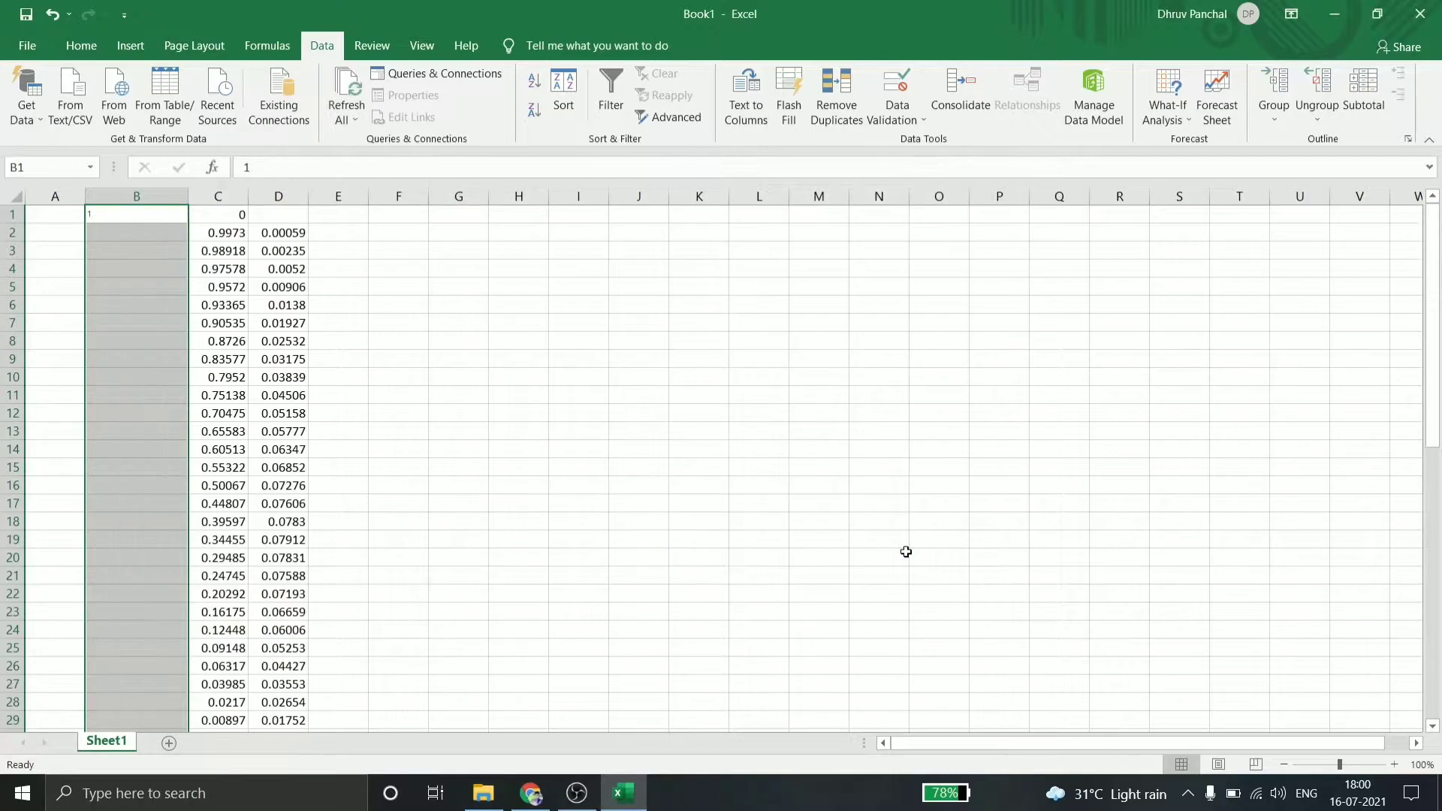
- Move the first coordinate pair from B1:C1 to C1:D1, in line with the rows below
{"action": "left_click", "coordinate": [500, 375]}
{"action": "left_click_drag", "start_coordinate": [159, 217], "coordinate": [212, 218]}
{"action": "key", "text": "ctrl+c"}
{"action": "left_click", "coordinate": [239, 212]}
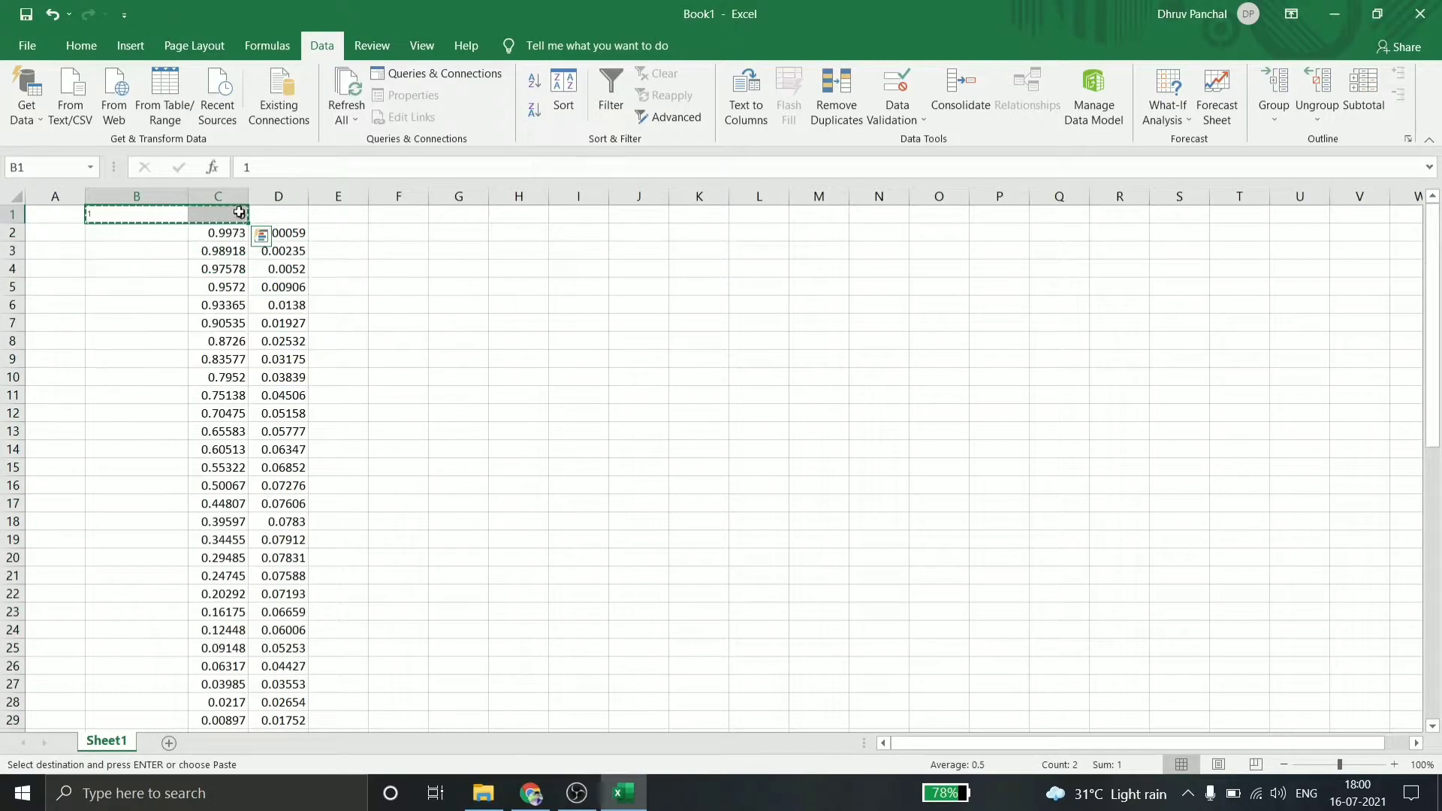
{"action": "key", "text": "Return"}
{"action": "left_click", "coordinate": [392, 265]}
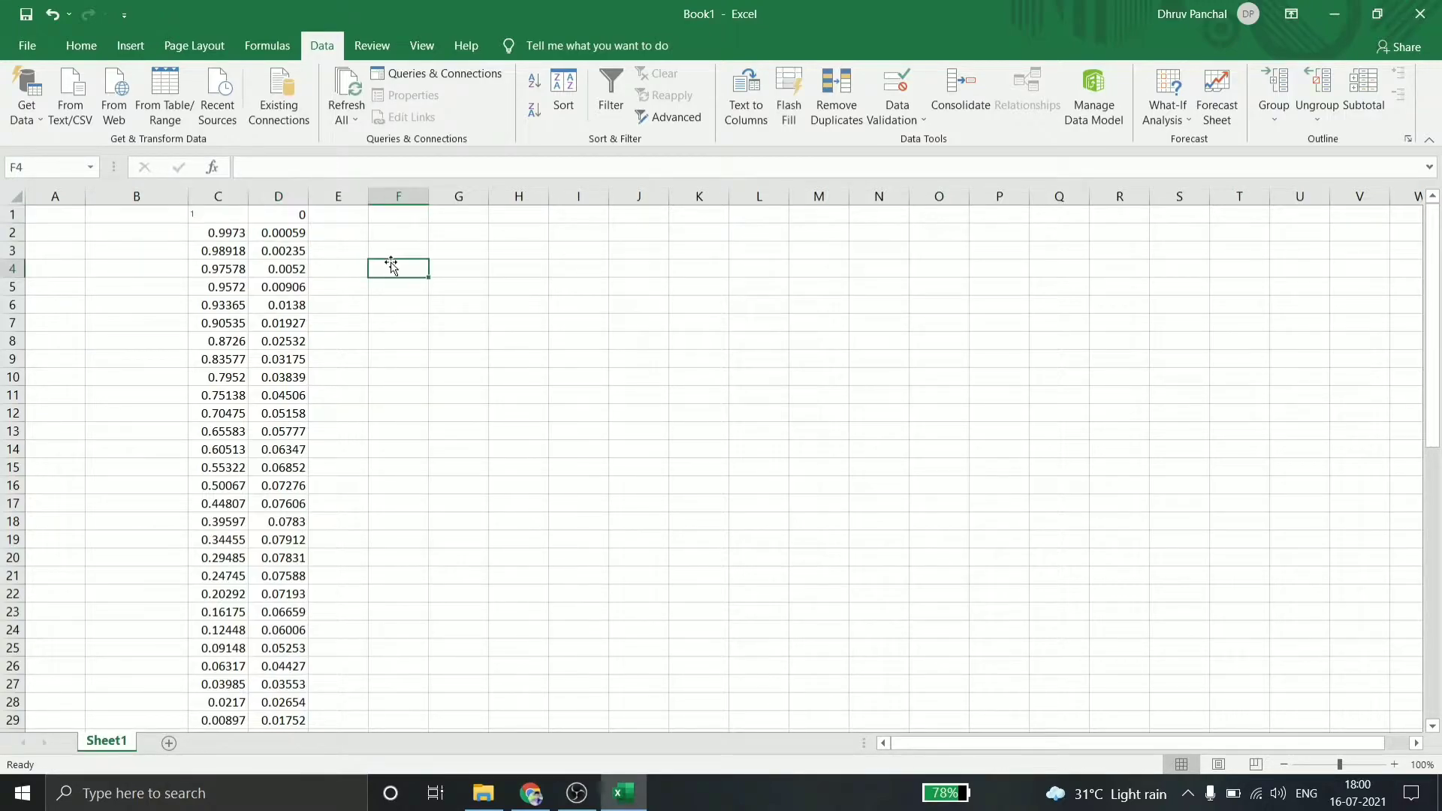
- Move the full coordinate block from columns C and D to columns B and C, starting at B1
{"action": "left_click_drag", "start_coordinate": [227, 212], "coordinate": [284, 705]}
{"action": "key", "text": "ctrl+c"}
{"action": "scroll", "coordinate": [283, 704], "scroll_direction": "up", "scroll_amount": 11}
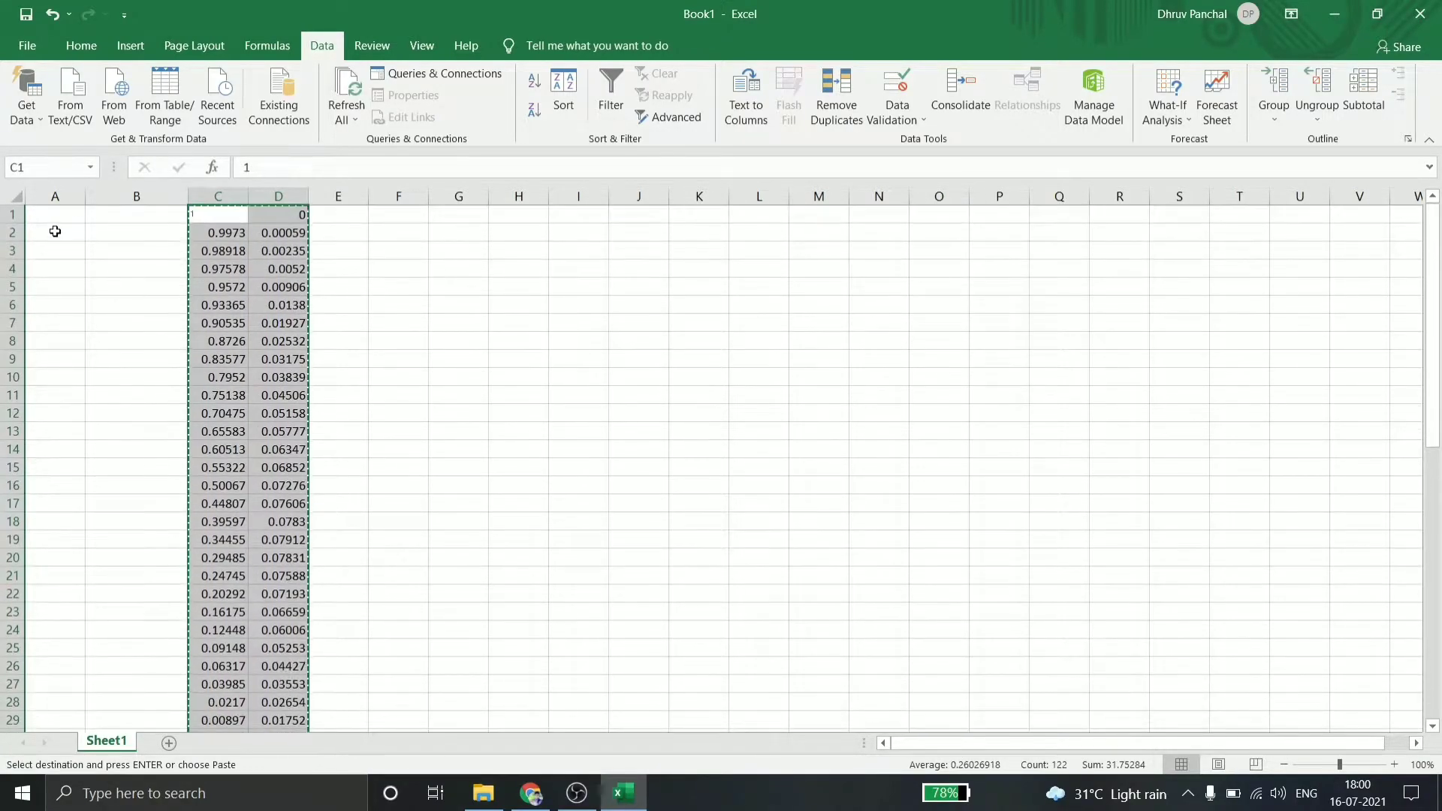
{"action": "left_click", "coordinate": [128, 216]}
{"action": "key", "text": "Return"}
{"action": "left_click", "coordinate": [326, 267]}
- Copy the cell formatting of C1 onto B1 with the Format Painter
{"action": "left_click", "coordinate": [230, 214]}
{"action": "right_click", "coordinate": [236, 214]}
{"action": "left_click", "coordinate": [464, 188]}
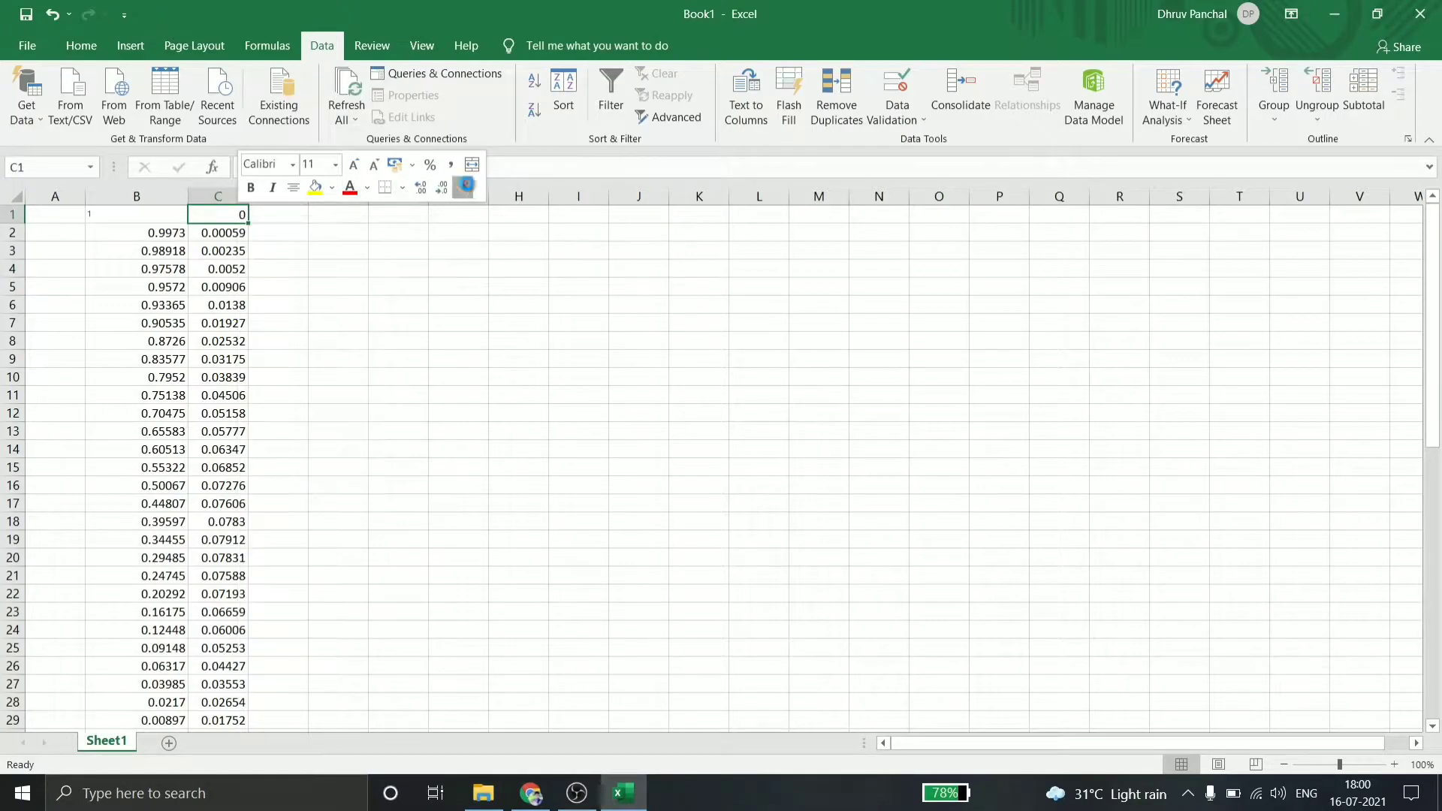
{"action": "left_click", "coordinate": [155, 215]}
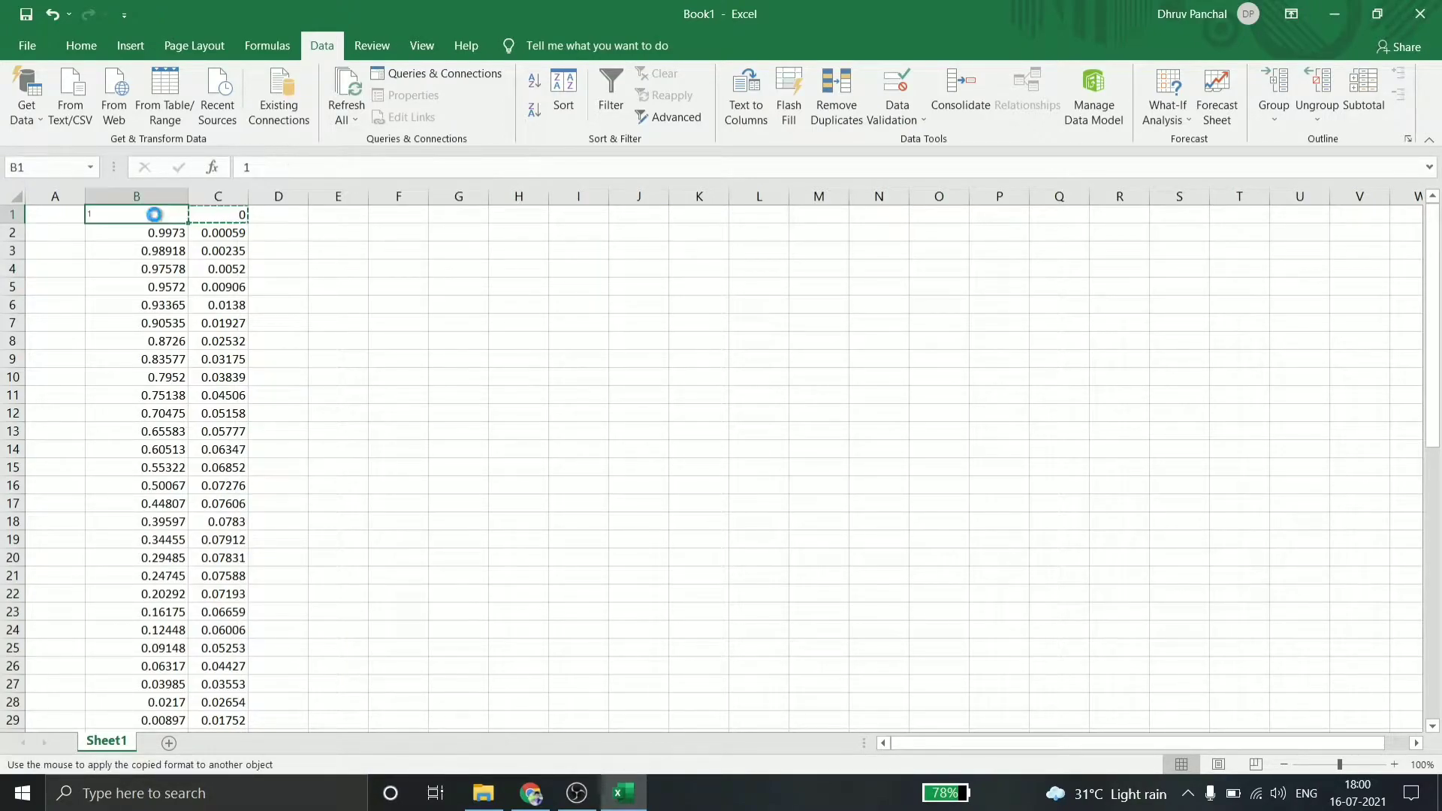
- Enter 0 in A1 and fill column A with 0 down to the last coordinate row
{"action": "left_click", "coordinate": [73, 214]}
{"action": "type", "text": "0"}
{"action": "left_click_drag", "start_coordinate": [71, 269], "coordinate": [65, 702]}
{"action": "left_click", "coordinate": [73, 217]}
{"action": "scroll", "coordinate": [417, 514], "scroll_direction": "up", "scroll_amount": 11}
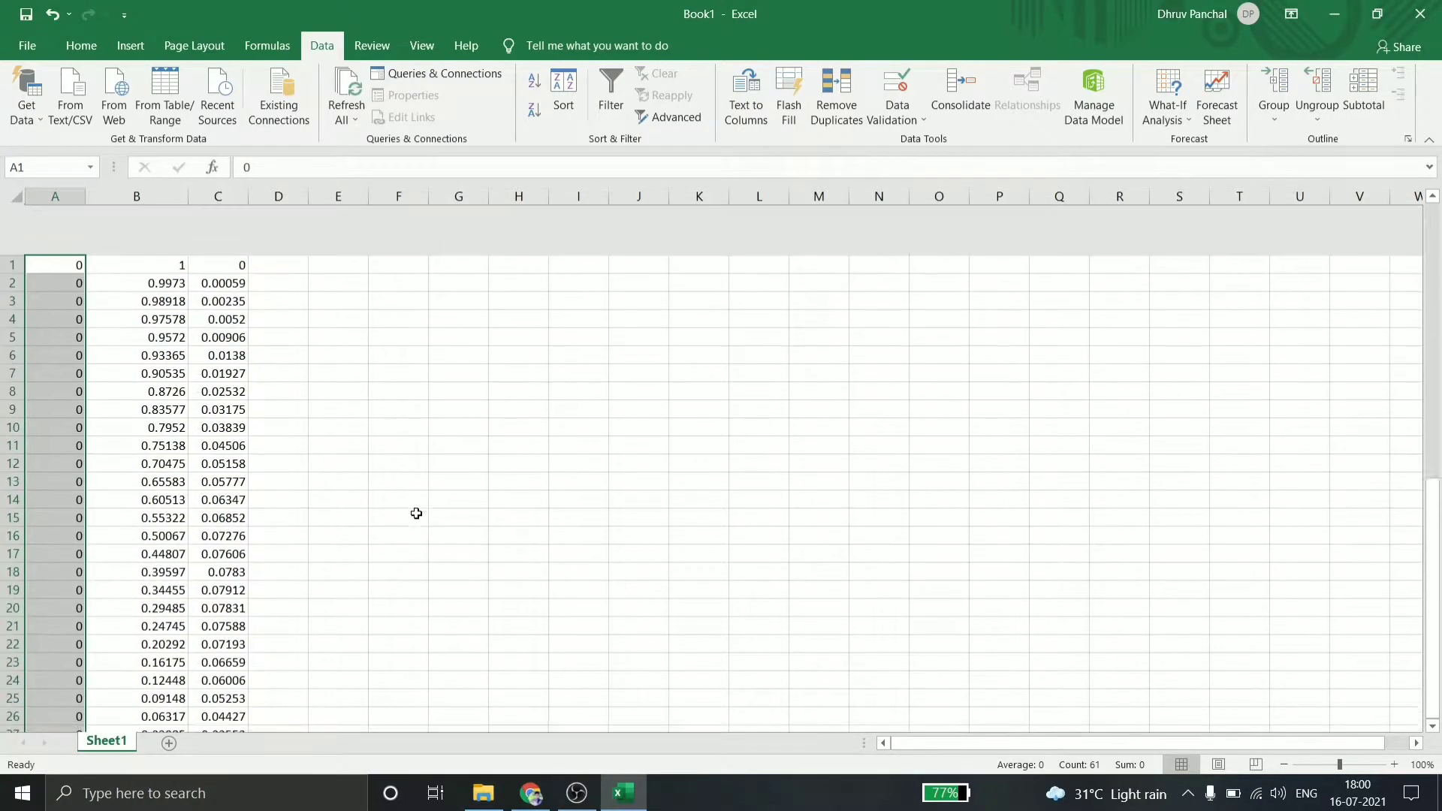
- Check the three-column coordinate table through to its end, select the entire table and copy it
{"action": "left_click", "coordinate": [416, 513]}
{"action": "left_click", "coordinate": [54, 225]}
{"action": "key", "text": "ctrl+a"}
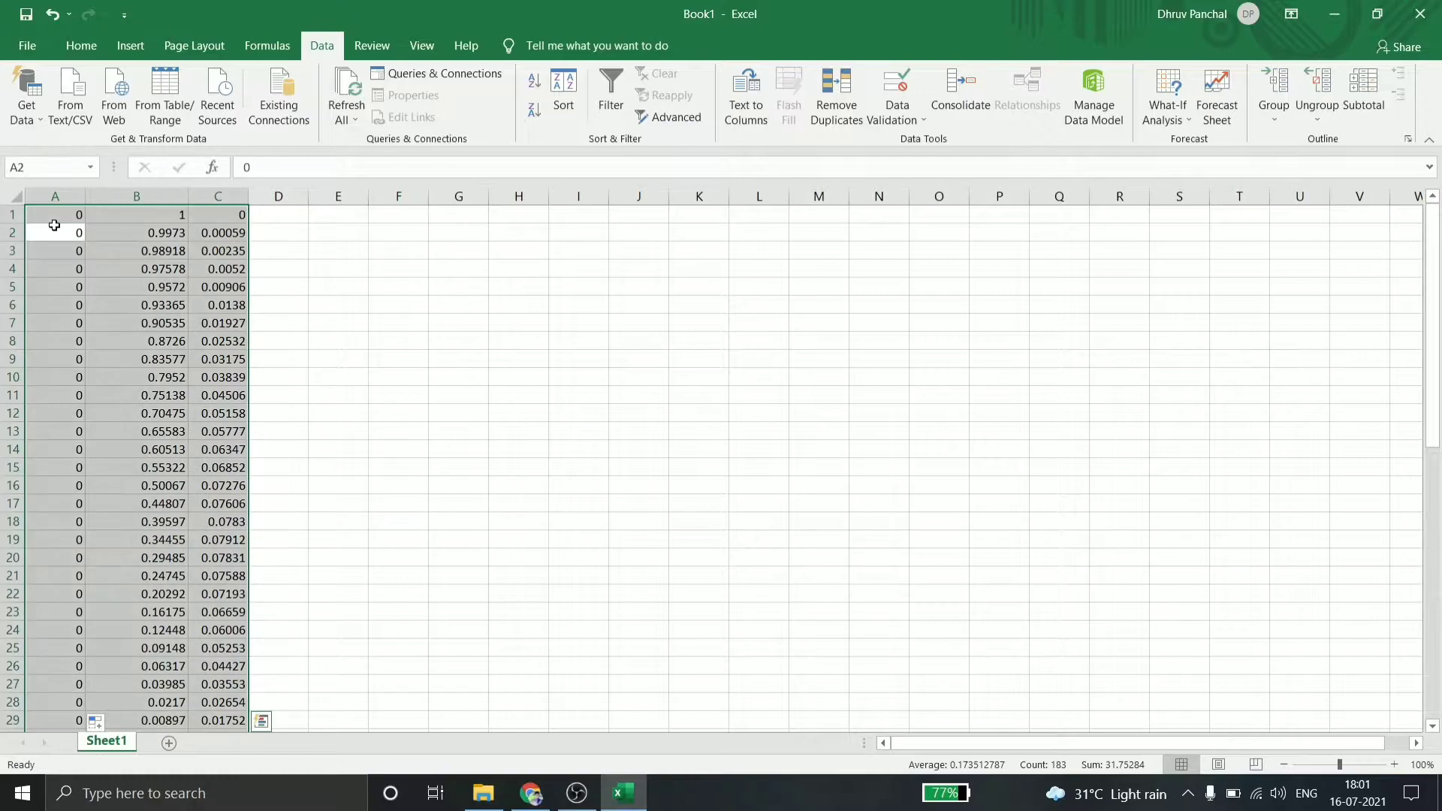
{"action": "scroll", "coordinate": [291, 430], "scroll_direction": "down", "scroll_amount": 13}
{"action": "scroll", "coordinate": [291, 430], "scroll_direction": "up", "scroll_amount": 13}
{"action": "left_click", "coordinate": [231, 322]}
{"action": "key", "text": "ctrl+a"}
{"action": "key", "text": "ctrl+c"}
- Open Notepad, paste the copied coordinate table into the empty document and review the pasted rows
{"action": "left_click", "coordinate": [203, 793]}
{"action": "type", "text": "notepad"}
{"action": "key", "text": "Return"}
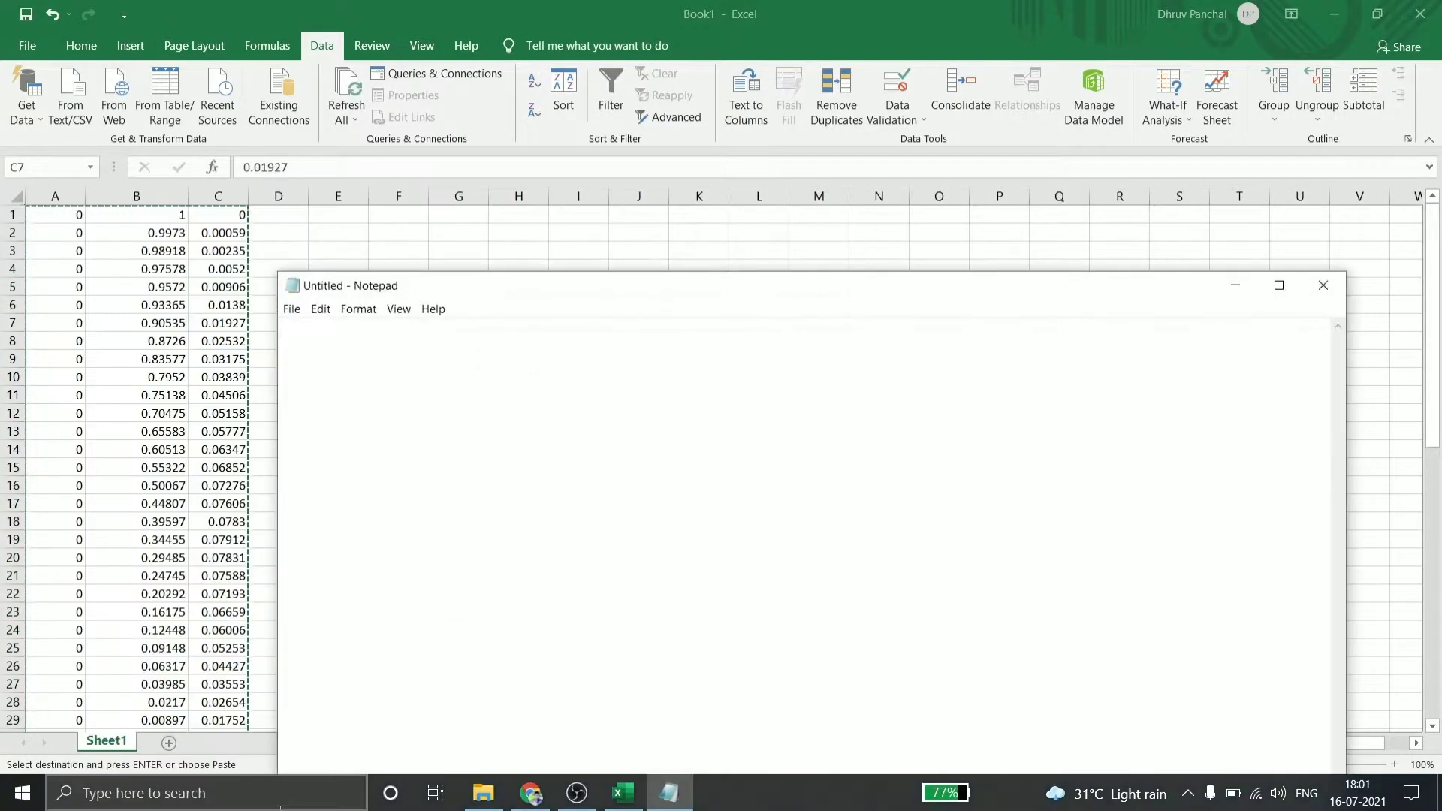
{"action": "key", "text": "ctrl+v"}
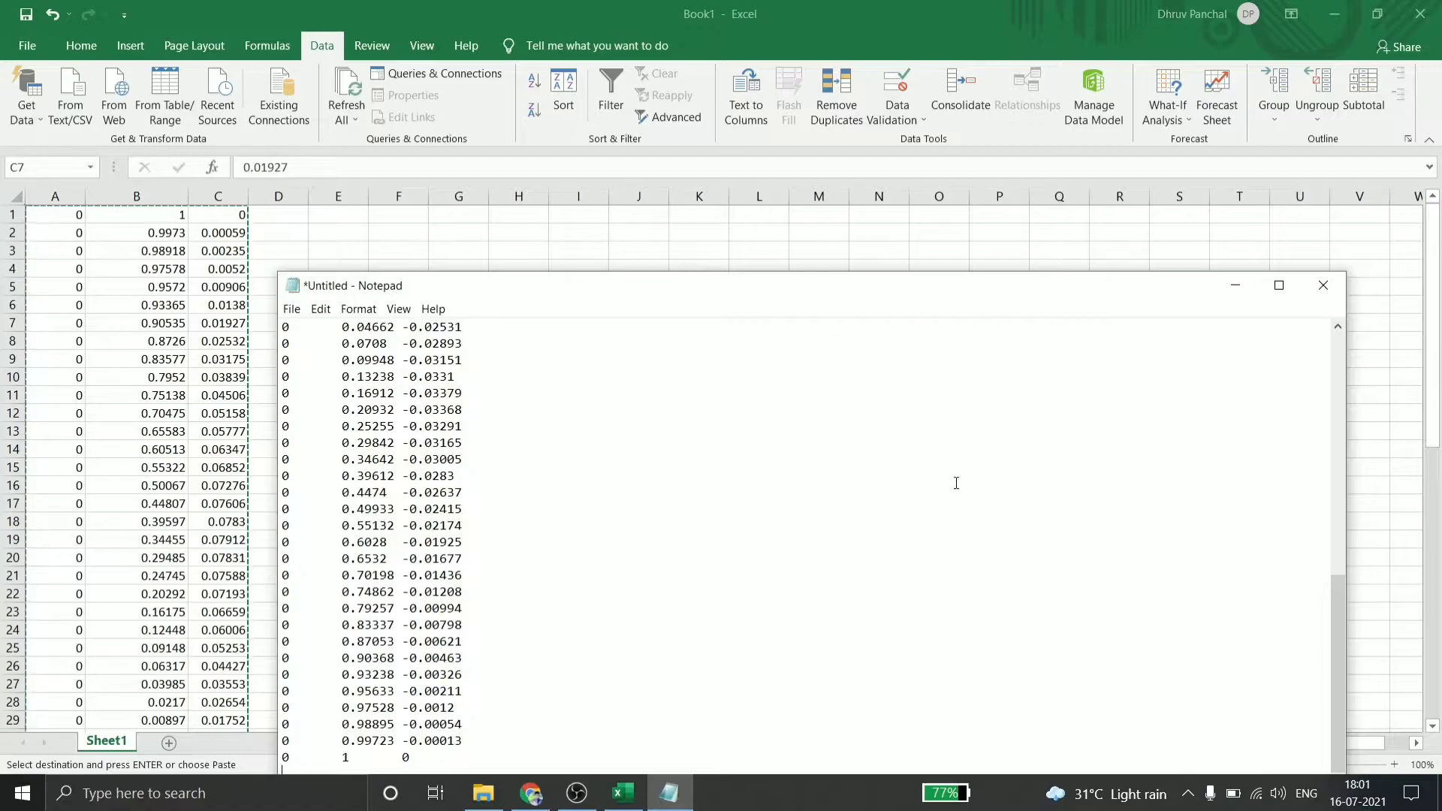
{"action": "scroll", "coordinate": [956, 483], "scroll_direction": "up", "scroll_amount": 12}
{"action": "scroll", "coordinate": [837, 601], "scroll_direction": "down", "scroll_amount": 12}
{"action": "scroll", "coordinate": [837, 594], "scroll_direction": "up", "scroll_amount": 12}
- Save the coordinates as a text document on the Desktop, named with the owner's first name followed by Airfoil1
{"action": "left_click", "coordinate": [1280, 285]}
{"action": "left_click", "coordinate": [14, 31]}
{"action": "left_click", "coordinate": [73, 103]}
{"action": "scroll", "coordinate": [138, 171], "scroll_direction": "up", "scroll_amount": 2}
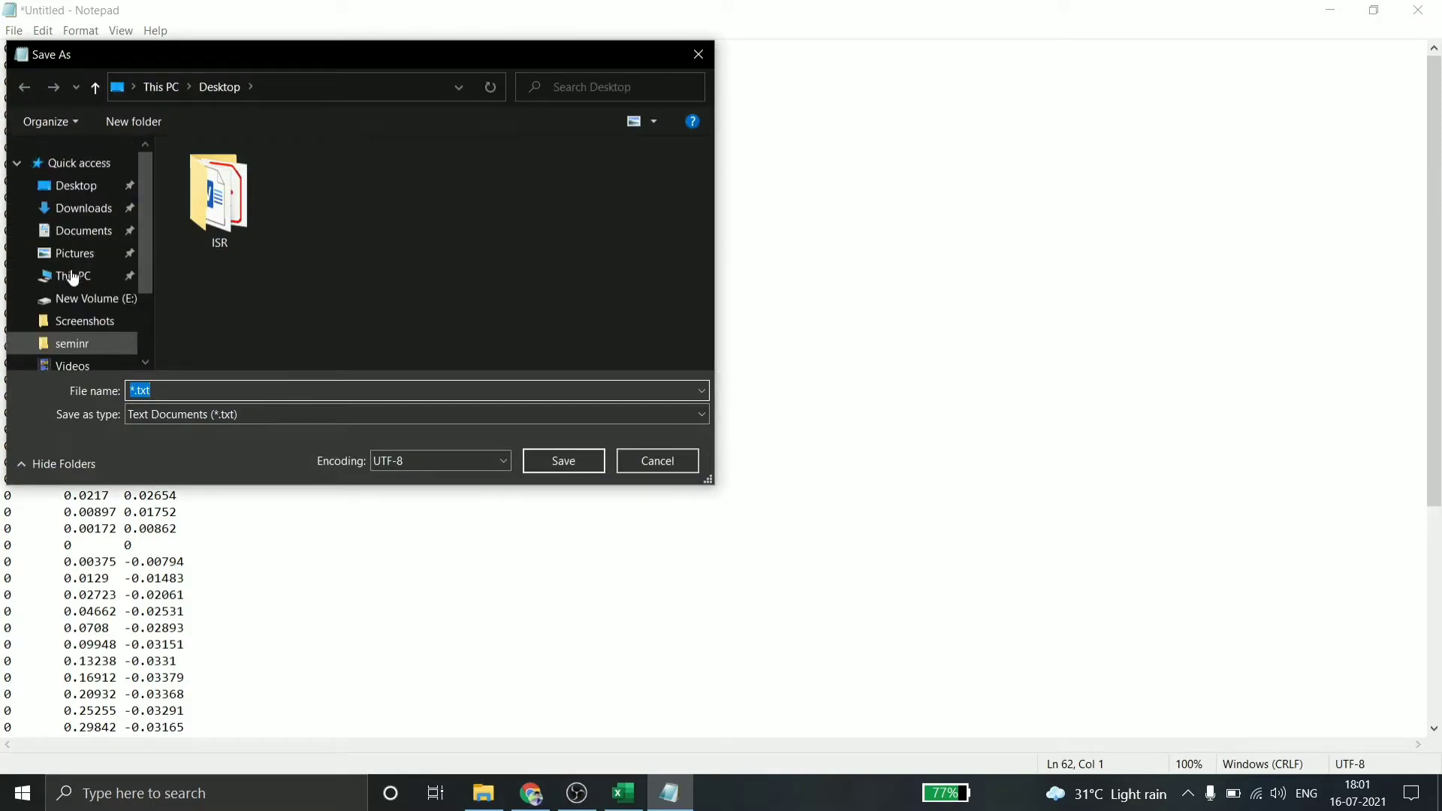
{"action": "left_click", "coordinate": [75, 186]}
{"action": "left_click", "coordinate": [184, 392]}
{"action": "key", "text": "BackSpace"}
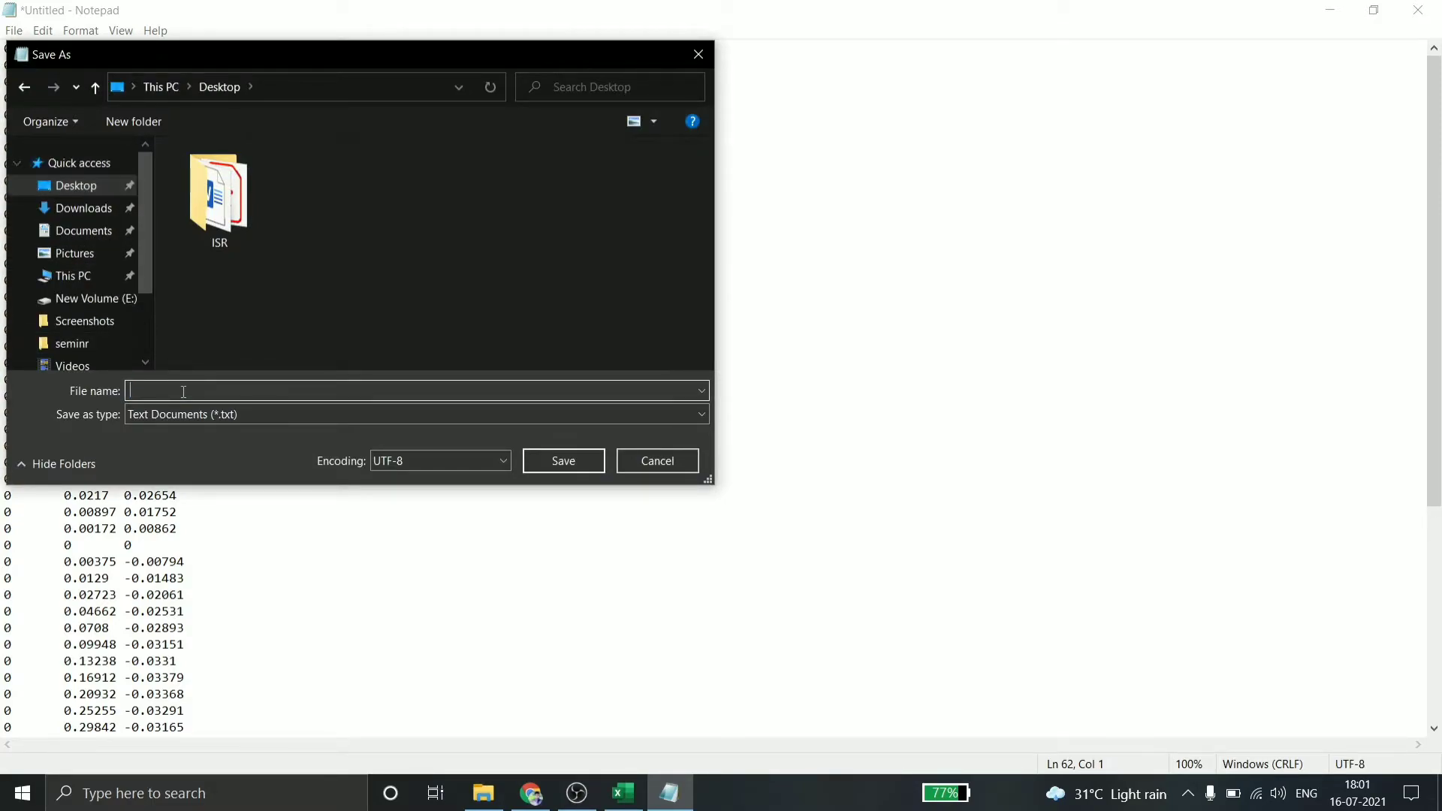
{"action": "key", "text": "Caps_Lock"}
{"action": "type", "text": "D"}
{"action": "key", "text": "Caps_Lock"}
{"action": "type", "text": "hruv Airfoil1"}
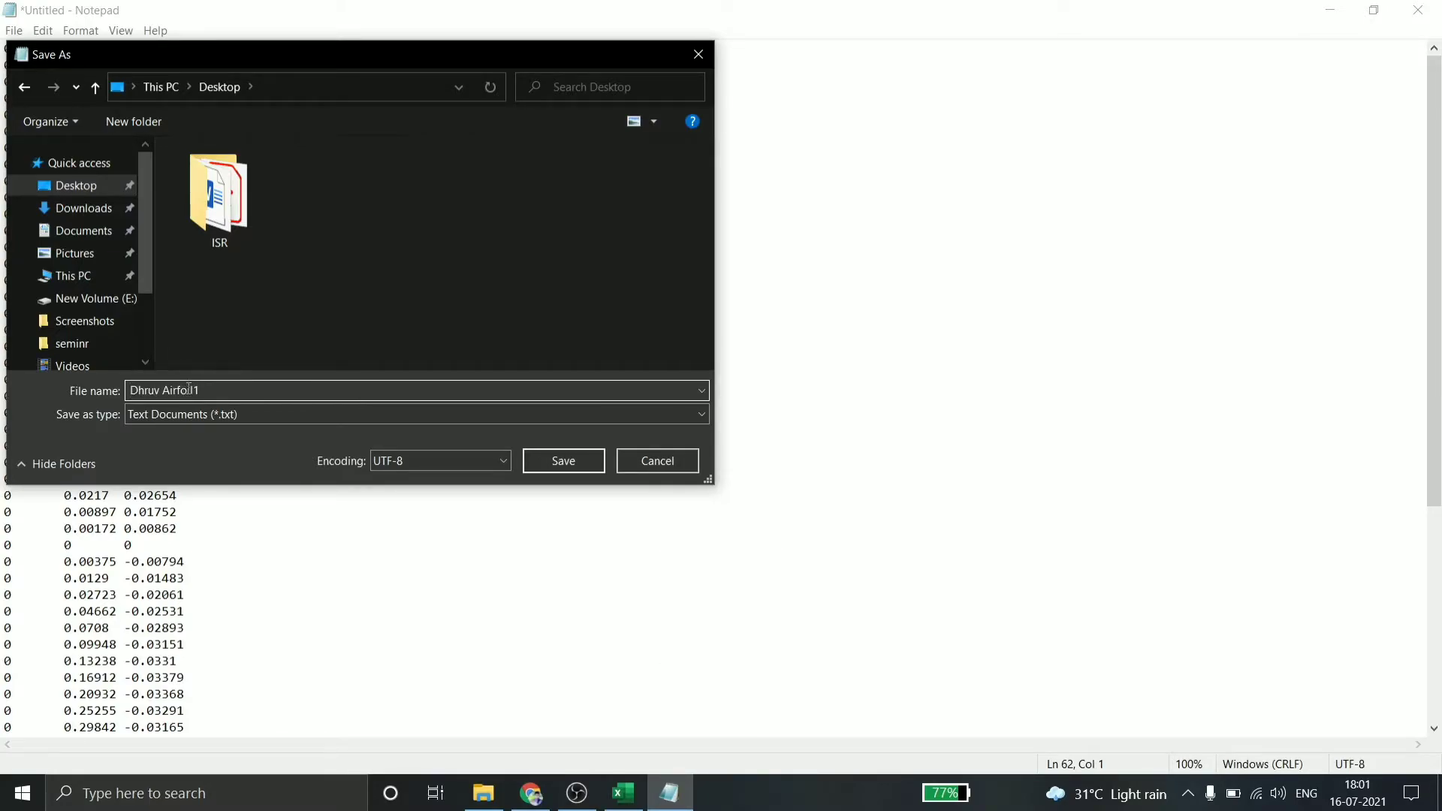
{"action": "left_click", "coordinate": [562, 459]}
- Minimize the Notepad, Excel and browser windows to reach the desktop
{"action": "left_click", "coordinate": [1344, 16]}
{"action": "left_click", "coordinate": [1335, 14]}
{"action": "left_click", "coordinate": [1336, 13]}
{"action": "left_click", "coordinate": [143, 794]}
{"action": "type", "text": "camera"}
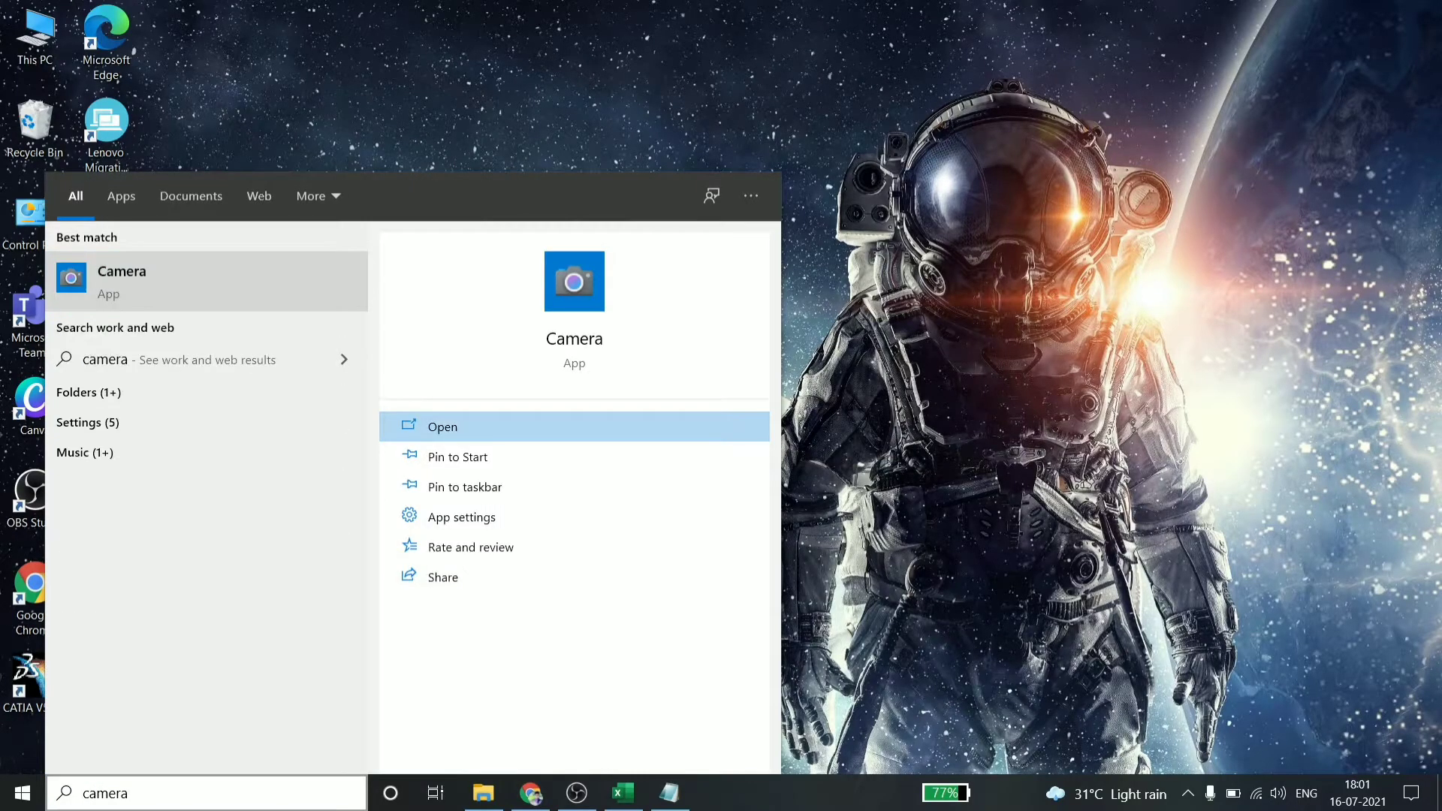
{"action": "key", "text": "Escape"}
- Find CATIA V5 through the Windows search and launch it
{"action": "left_click", "coordinate": [260, 806]}
{"action": "type", "text": "cat"}
{"action": "key", "text": "Return"}
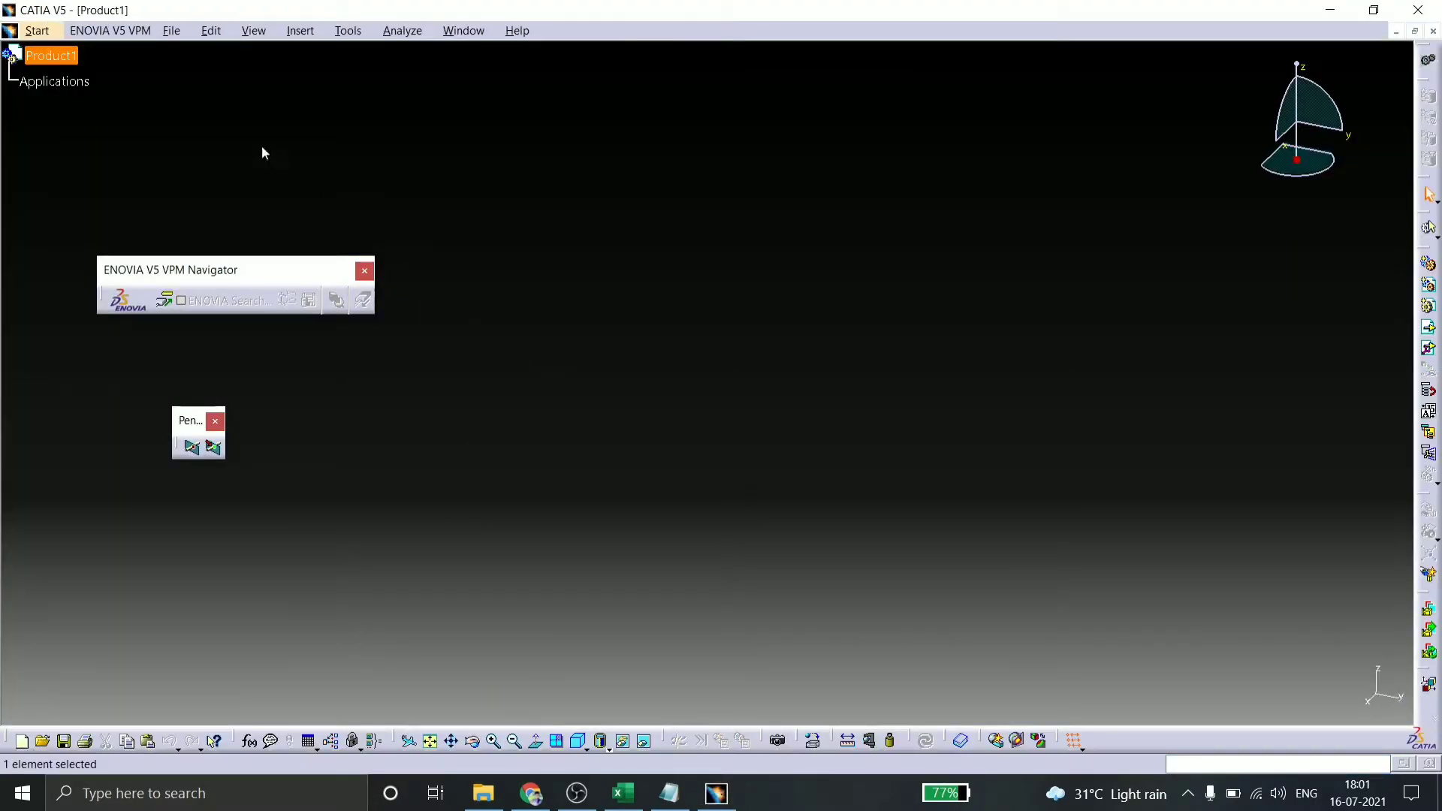
- Switch to the Digitized Shape Editor workbench from the Shape category
{"action": "left_click", "coordinate": [61, 30]}
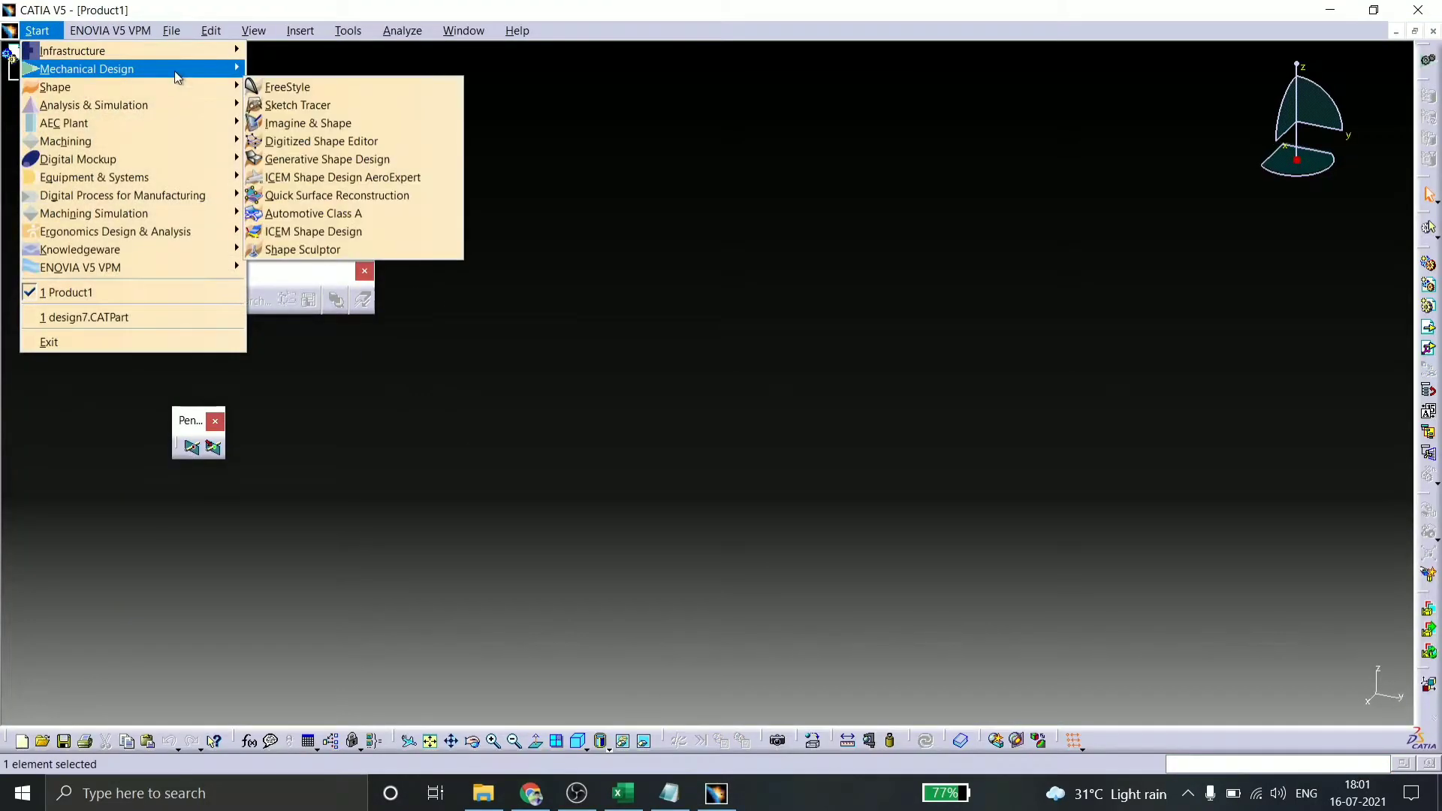
{"action": "mouse_move", "coordinate": [217, 89]}
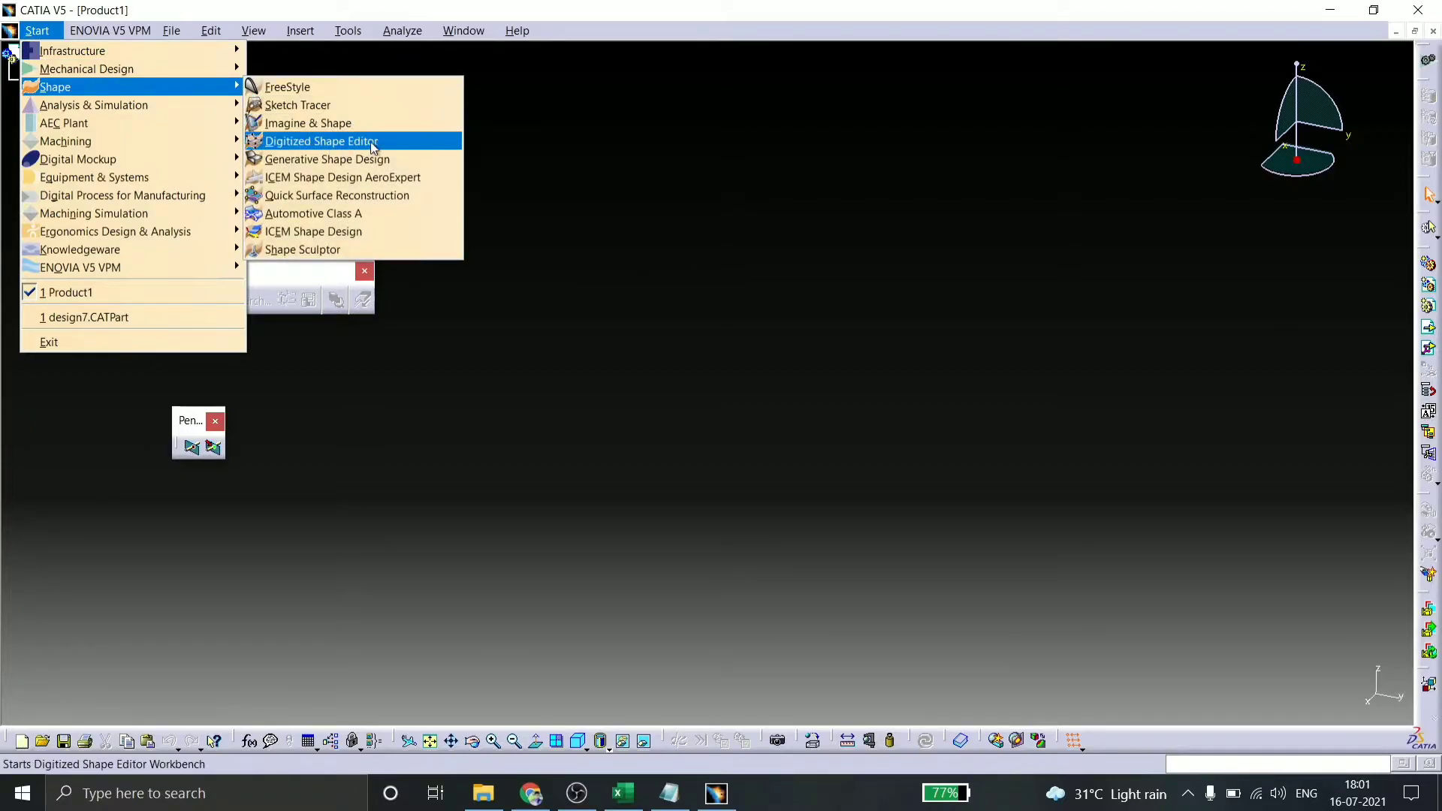
{"action": "left_click", "coordinate": [398, 136]}
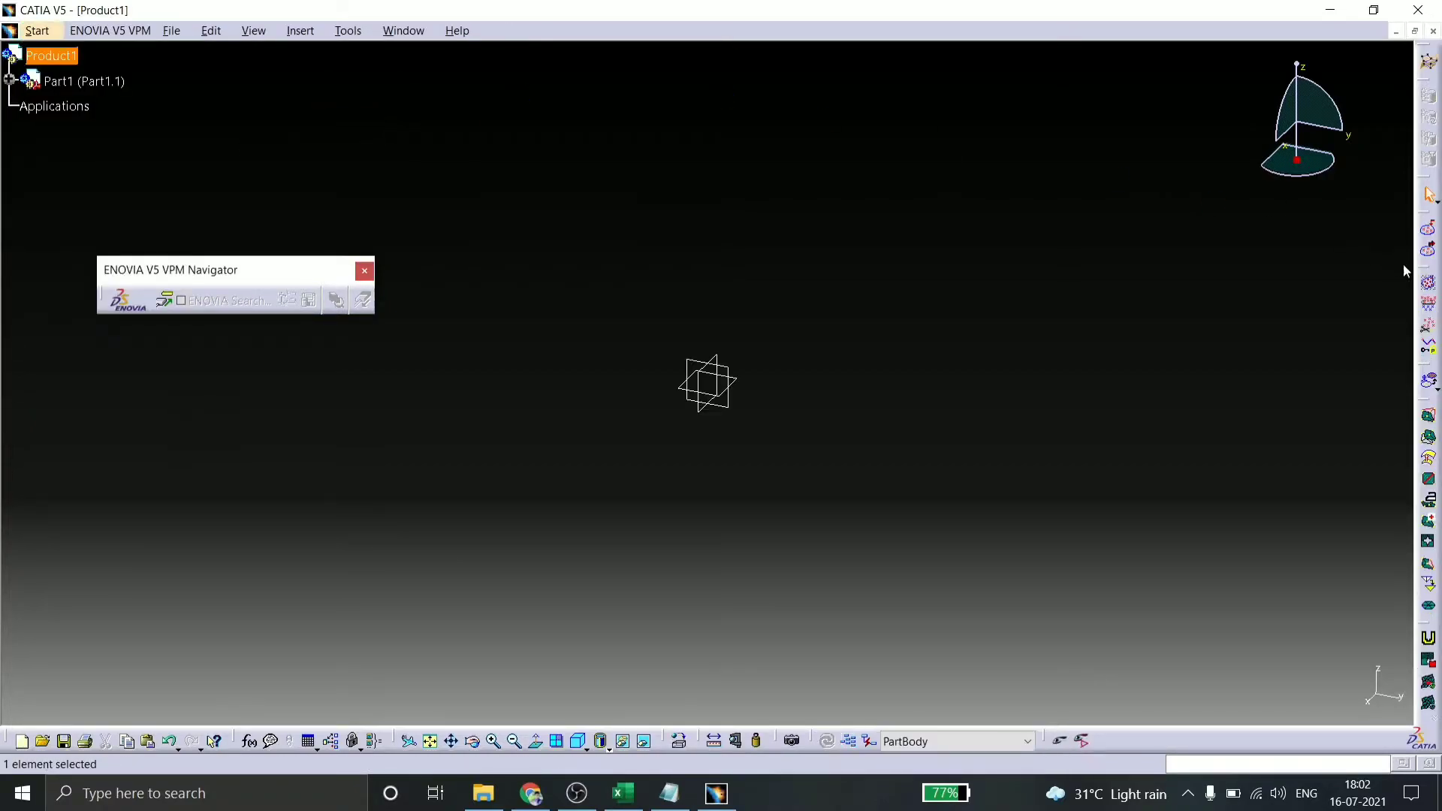
- Import the Airfoil1 text file from the Desktop as a point cloud, showing all file types and keeping 100% sampling, scale 1 and millimetres
{"action": "left_click", "coordinate": [1430, 233]}
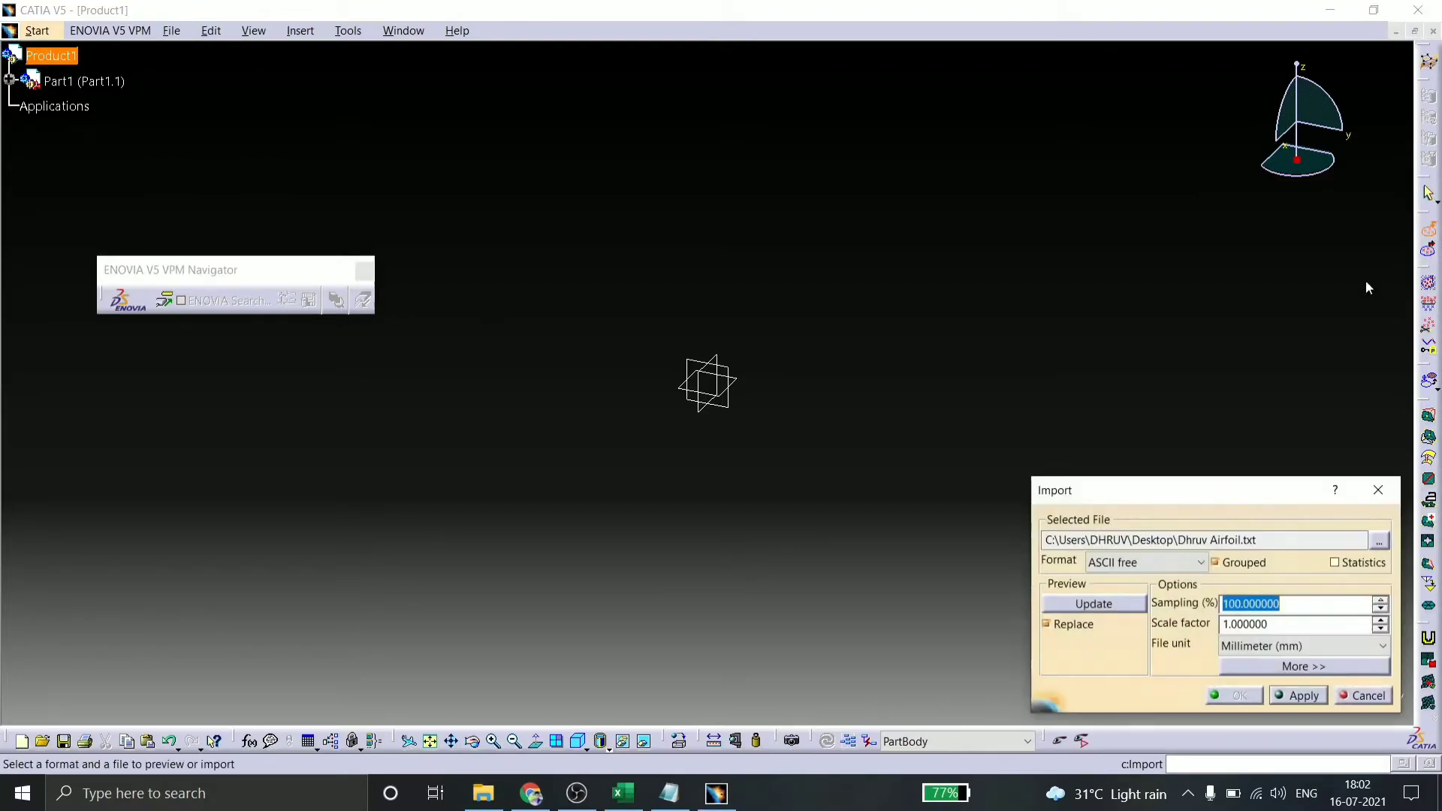
{"action": "left_click", "coordinate": [1380, 541]}
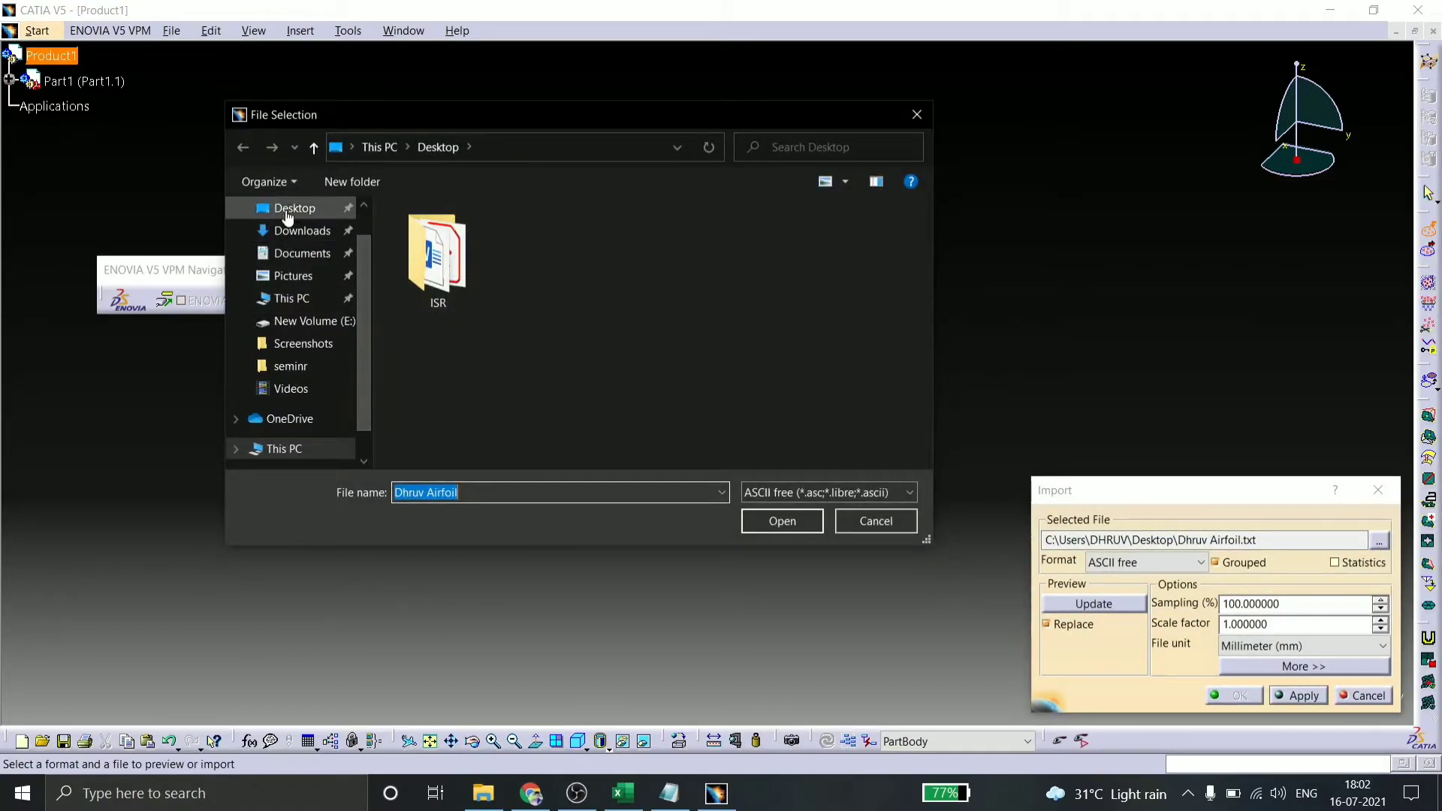
{"action": "left_click", "coordinate": [295, 210]}
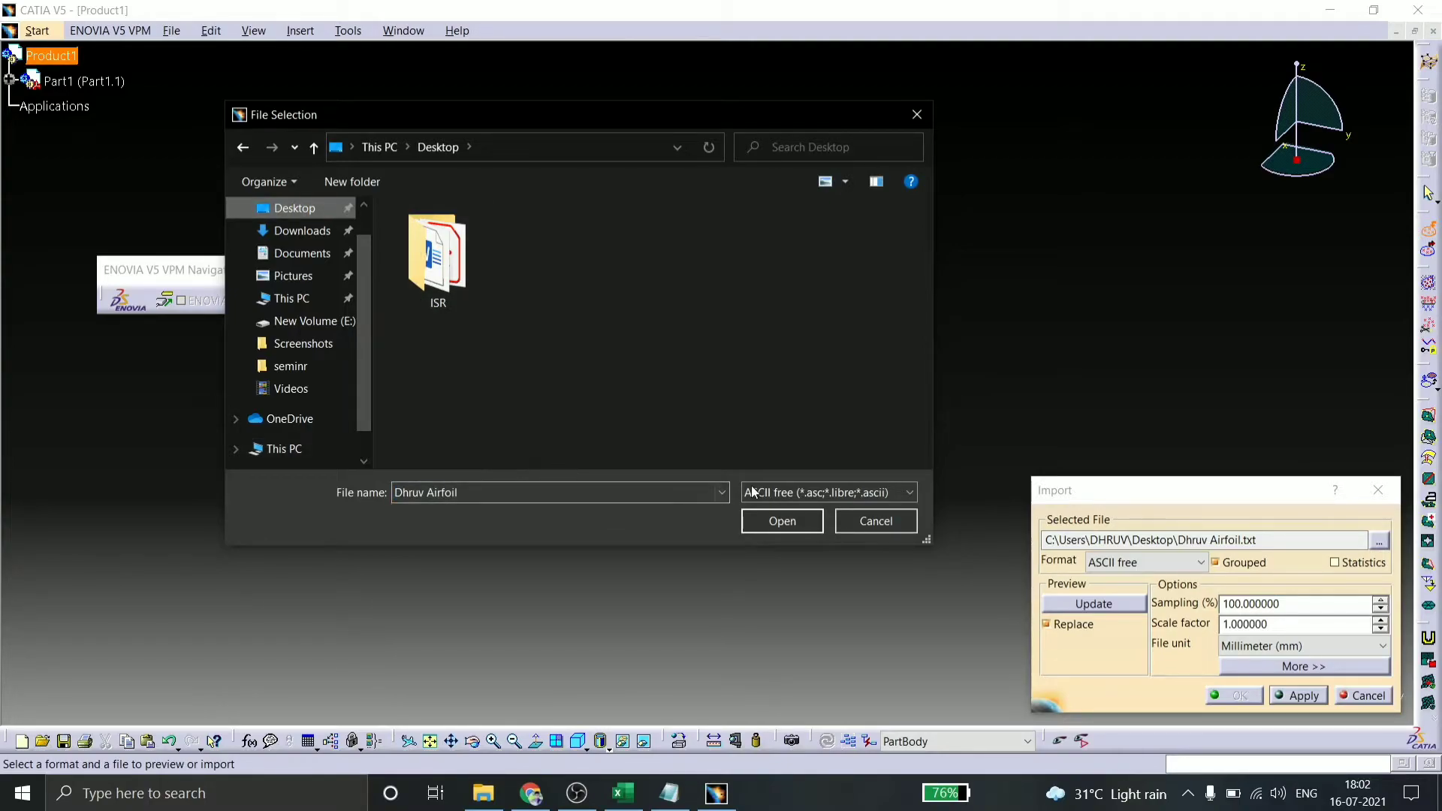
{"action": "left_click", "coordinate": [796, 494]}
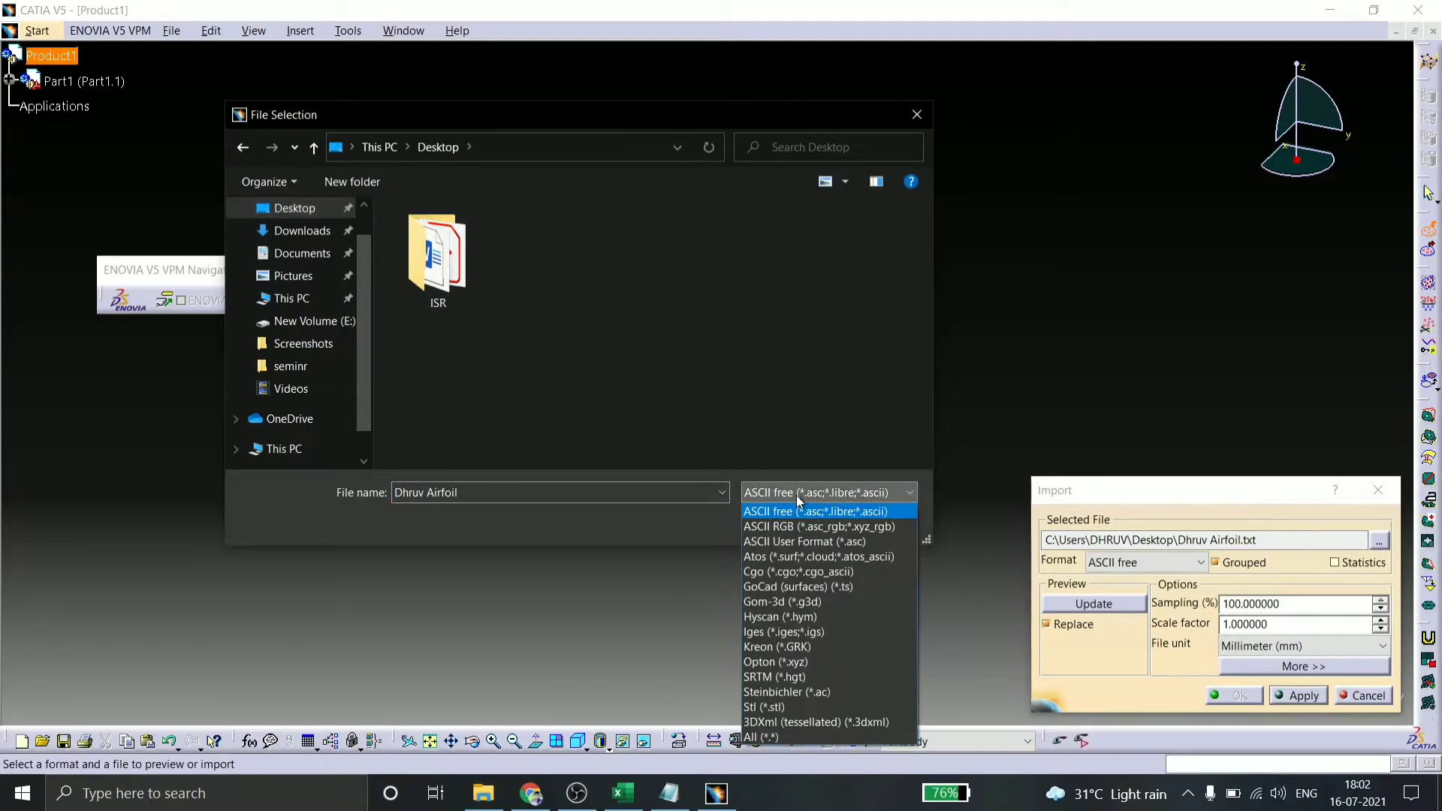
{"action": "left_click", "coordinate": [798, 738]}
{"action": "left_click", "coordinate": [670, 281]}
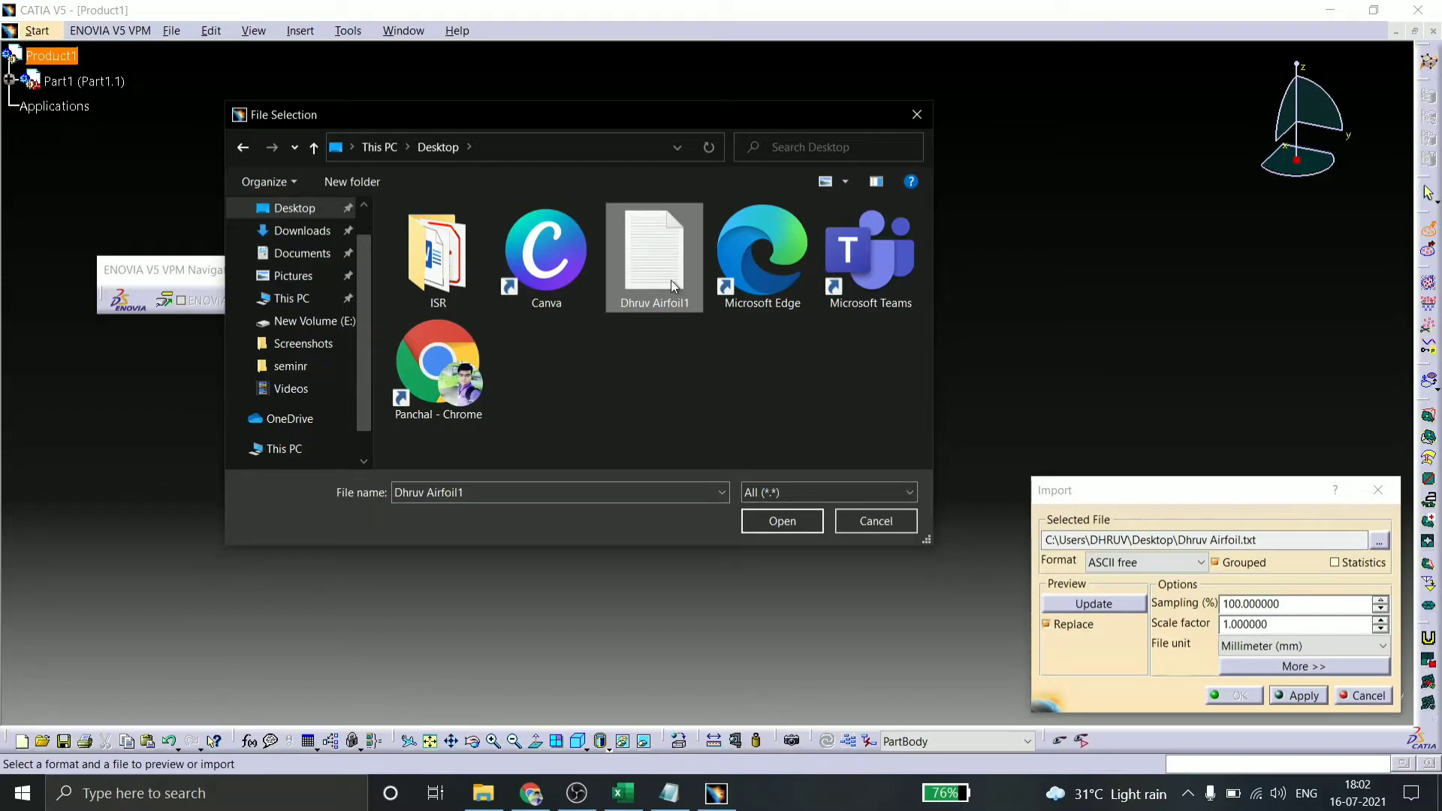
{"action": "left_click", "coordinate": [776, 525]}
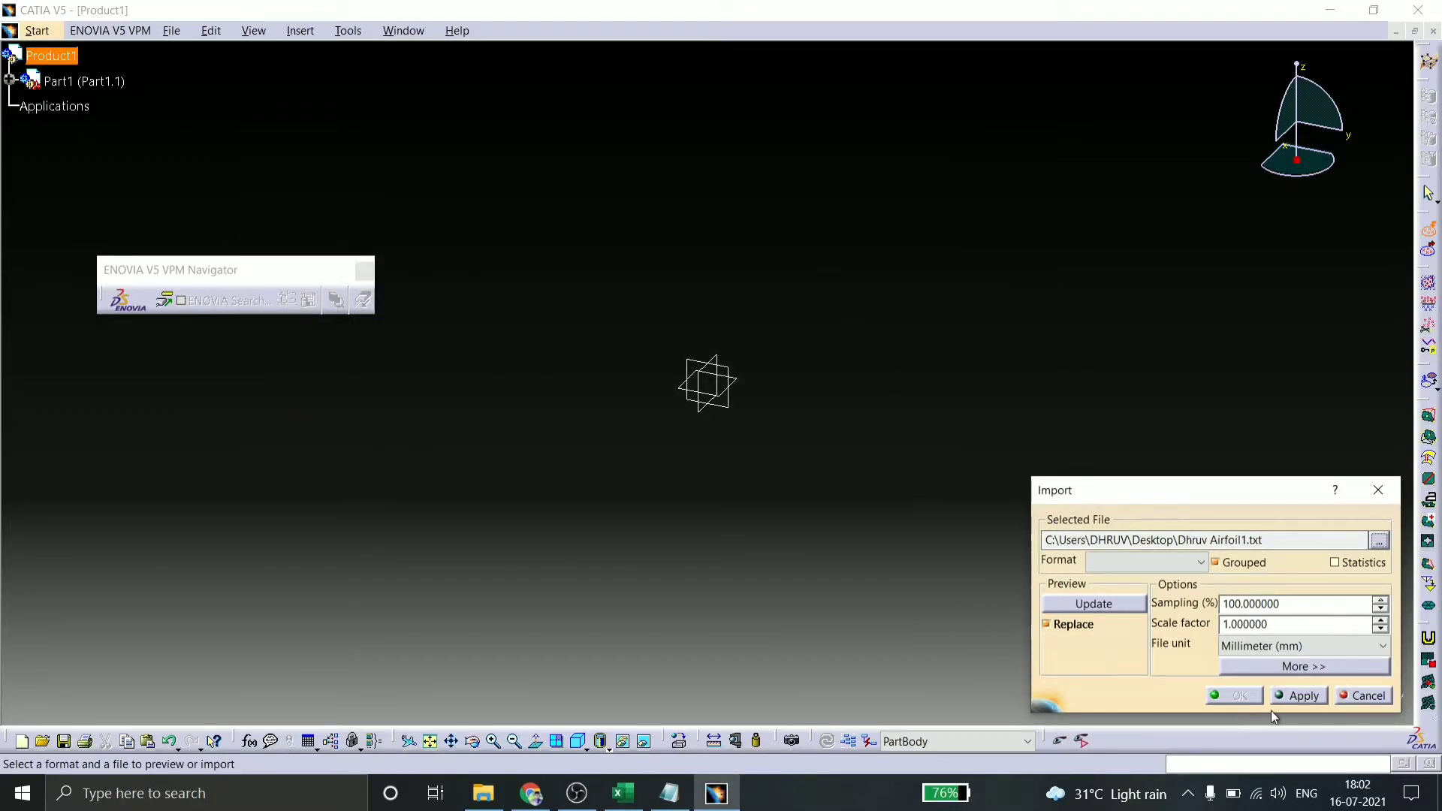
{"action": "left_click", "coordinate": [1307, 700]}
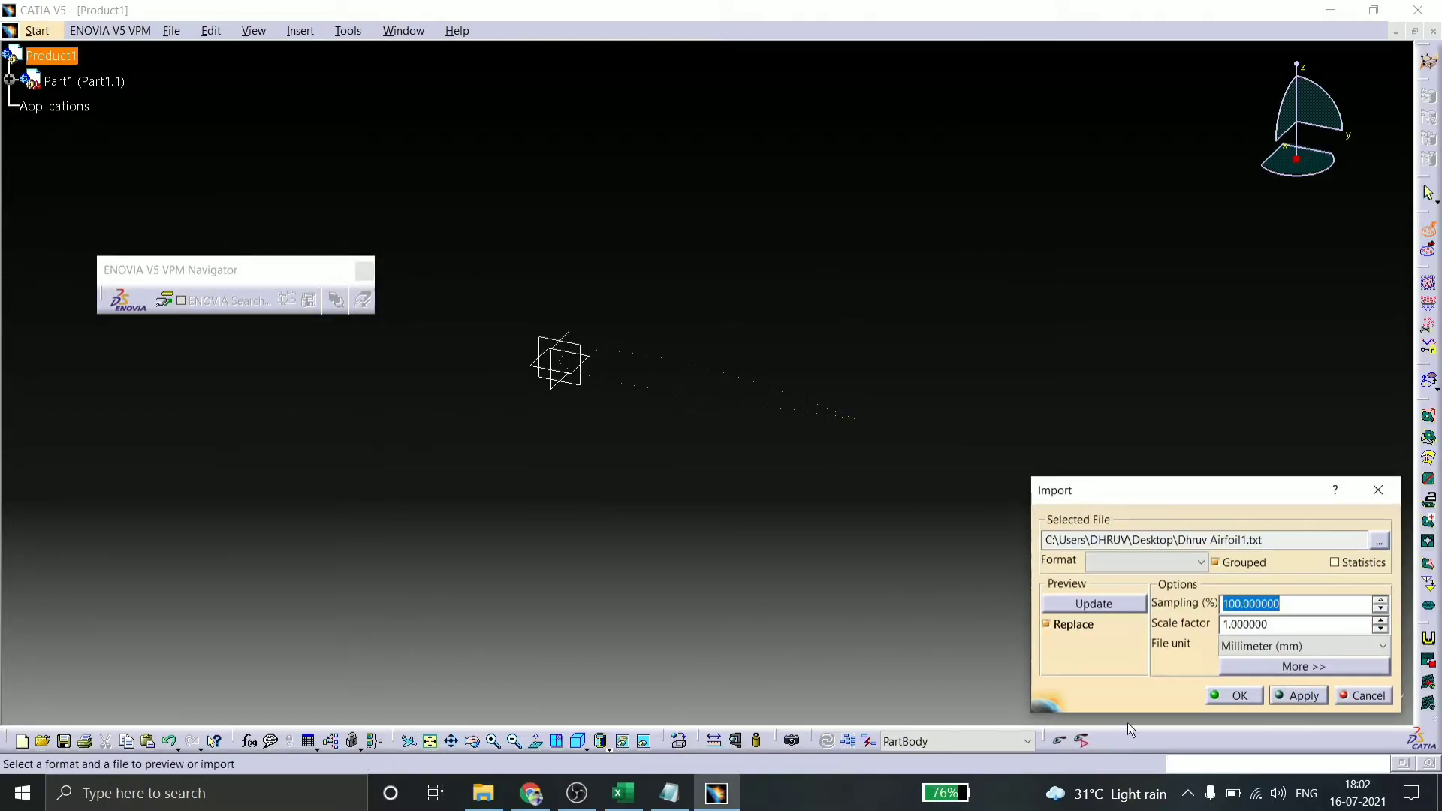
{"action": "left_click", "coordinate": [1240, 697]}
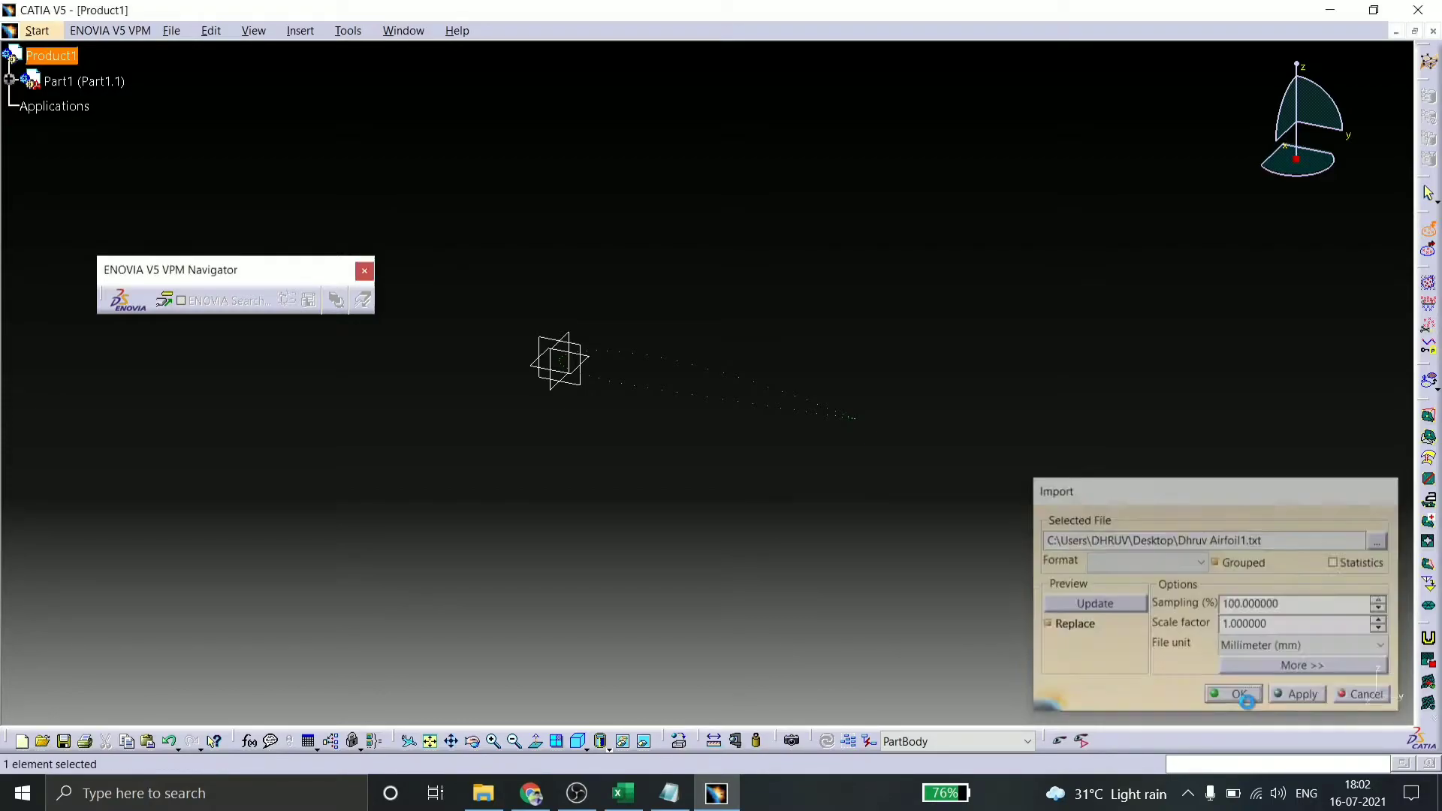
- Switch to the Part Design workbench from the Mechanical Design category
{"action": "left_click", "coordinate": [496, 737]}
{"action": "left_click", "coordinate": [496, 737]}
{"action": "left_click", "coordinate": [496, 737]}
{"action": "left_click", "coordinate": [497, 737]}
{"action": "left_click", "coordinate": [496, 737]}
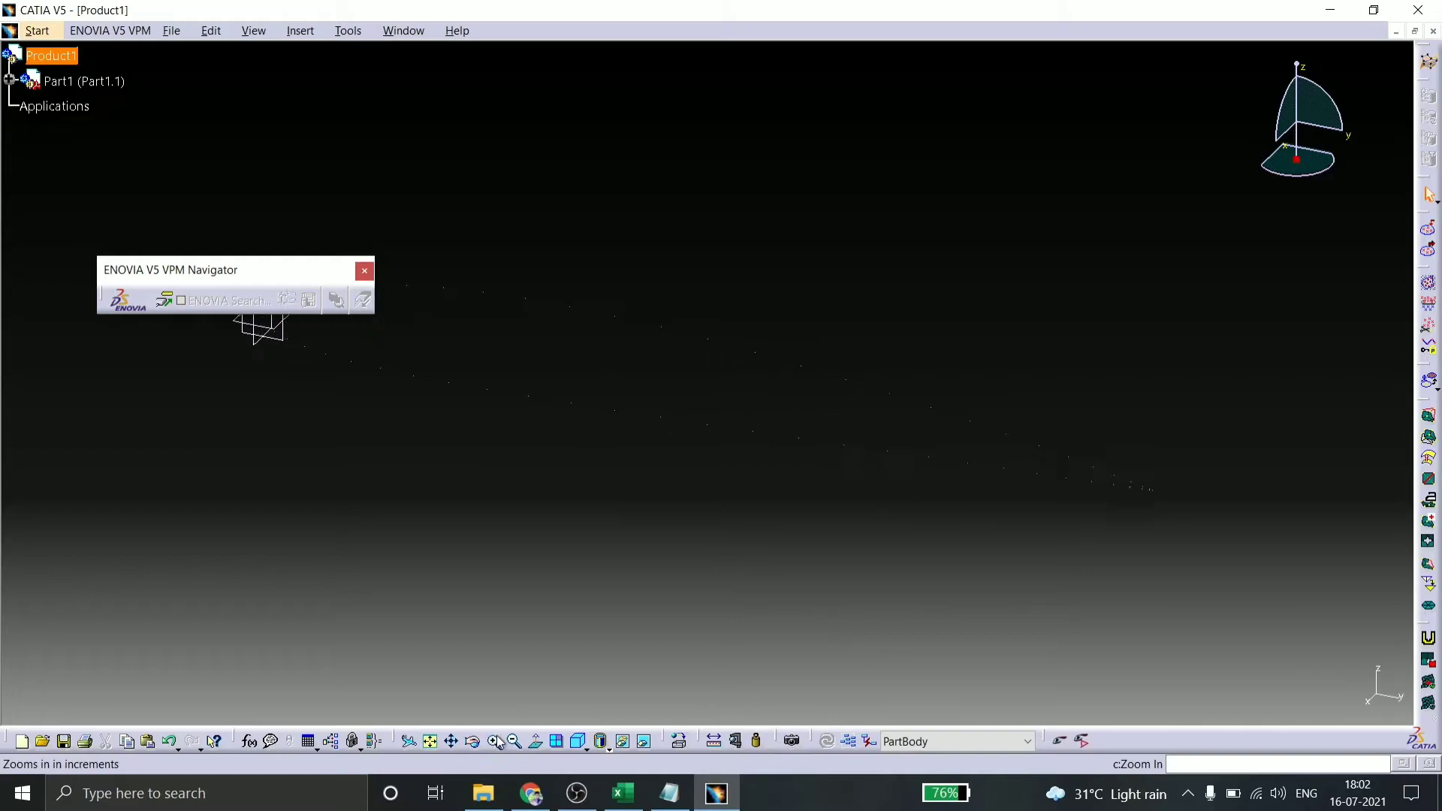
{"action": "left_click_drag", "start_coordinate": [292, 250], "coordinate": [284, 506]}
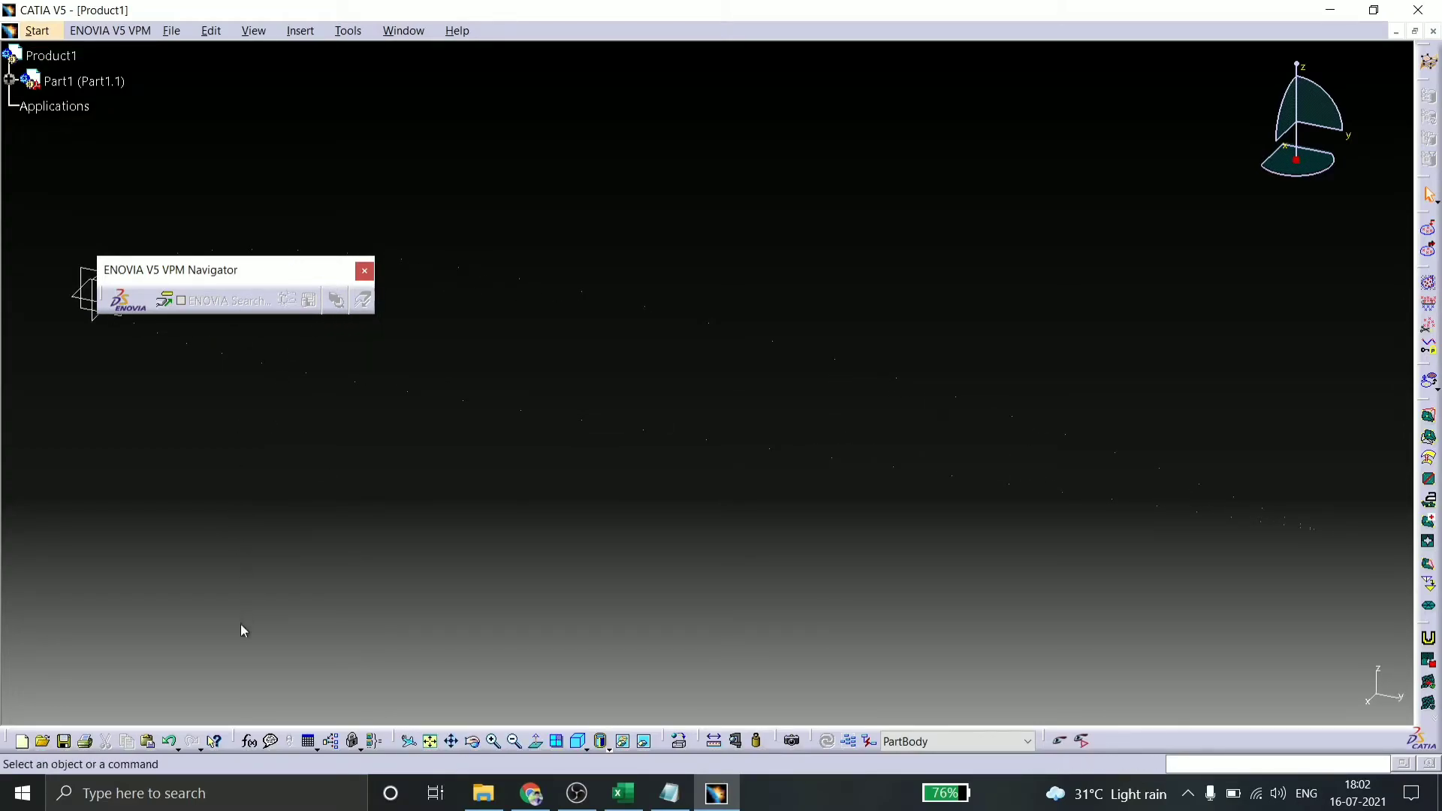
{"action": "left_click_drag", "start_coordinate": [210, 667], "coordinate": [210, 668]}
{"action": "left_click", "coordinate": [37, 30]}
{"action": "mouse_move", "coordinate": [105, 65]}
{"action": "left_click", "coordinate": [286, 68]}
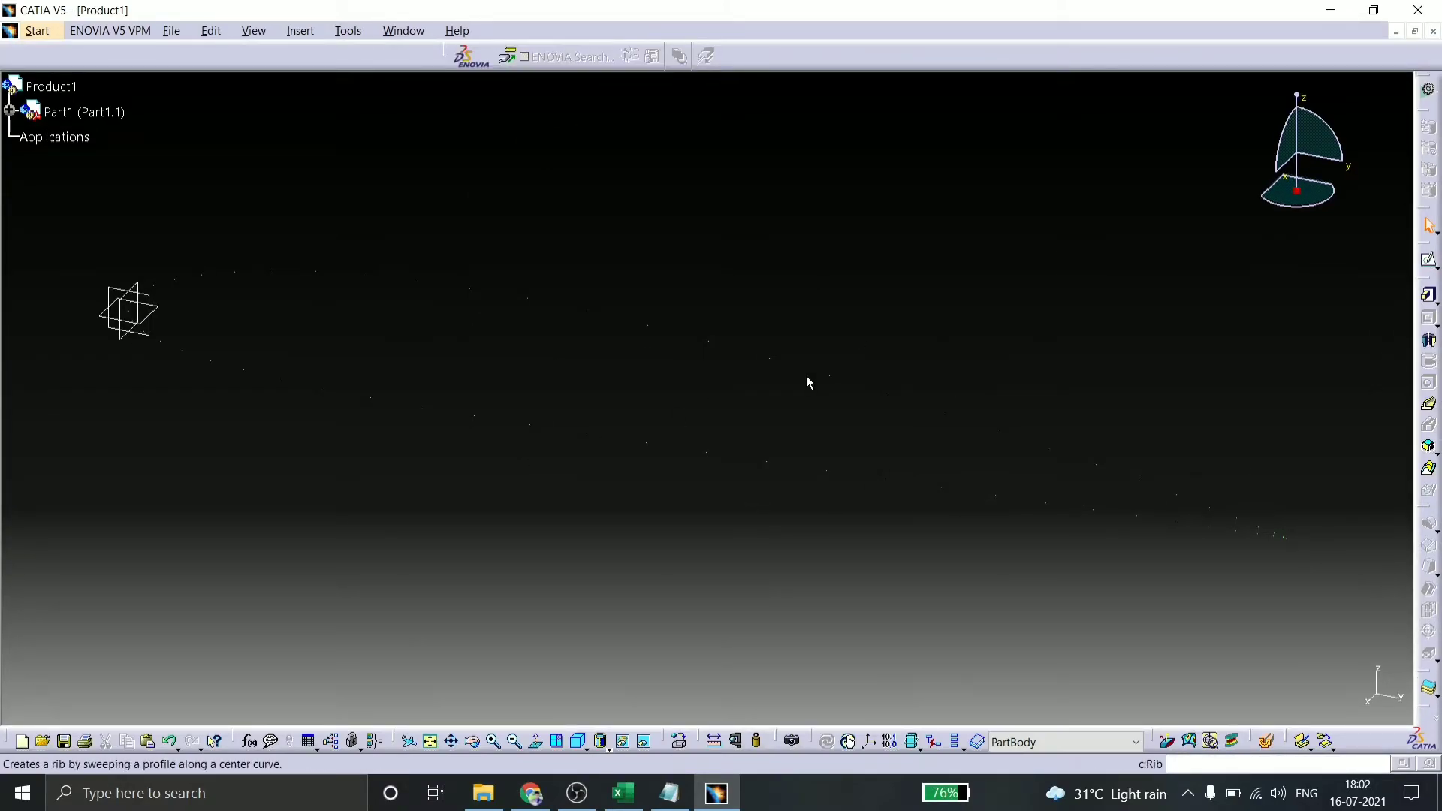
- Expand Part1 in the specification tree and start a sketch on its yz plane
{"action": "left_click", "coordinate": [10, 111]}
{"action": "left_click", "coordinate": [28, 136]}
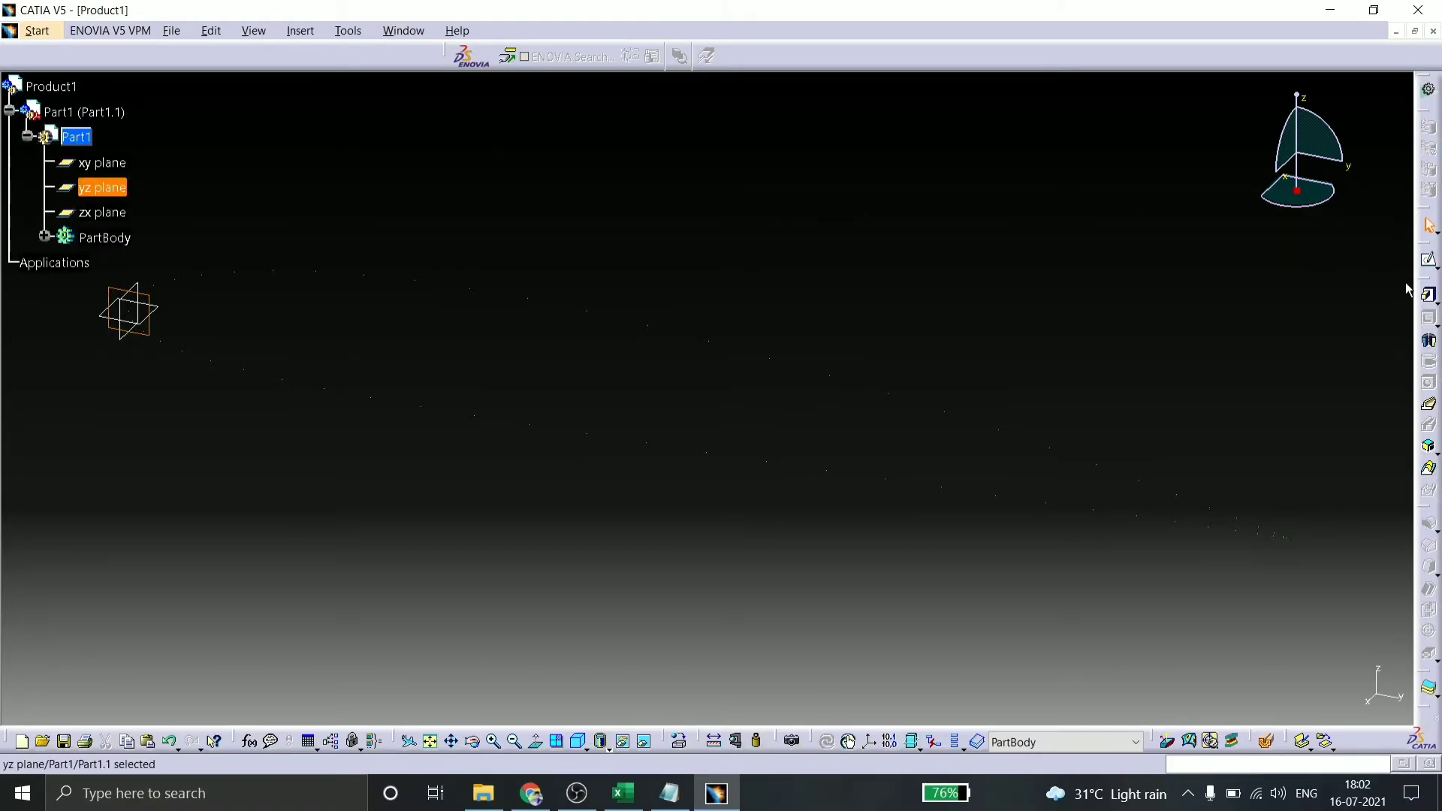
{"action": "left_click", "coordinate": [1429, 259]}
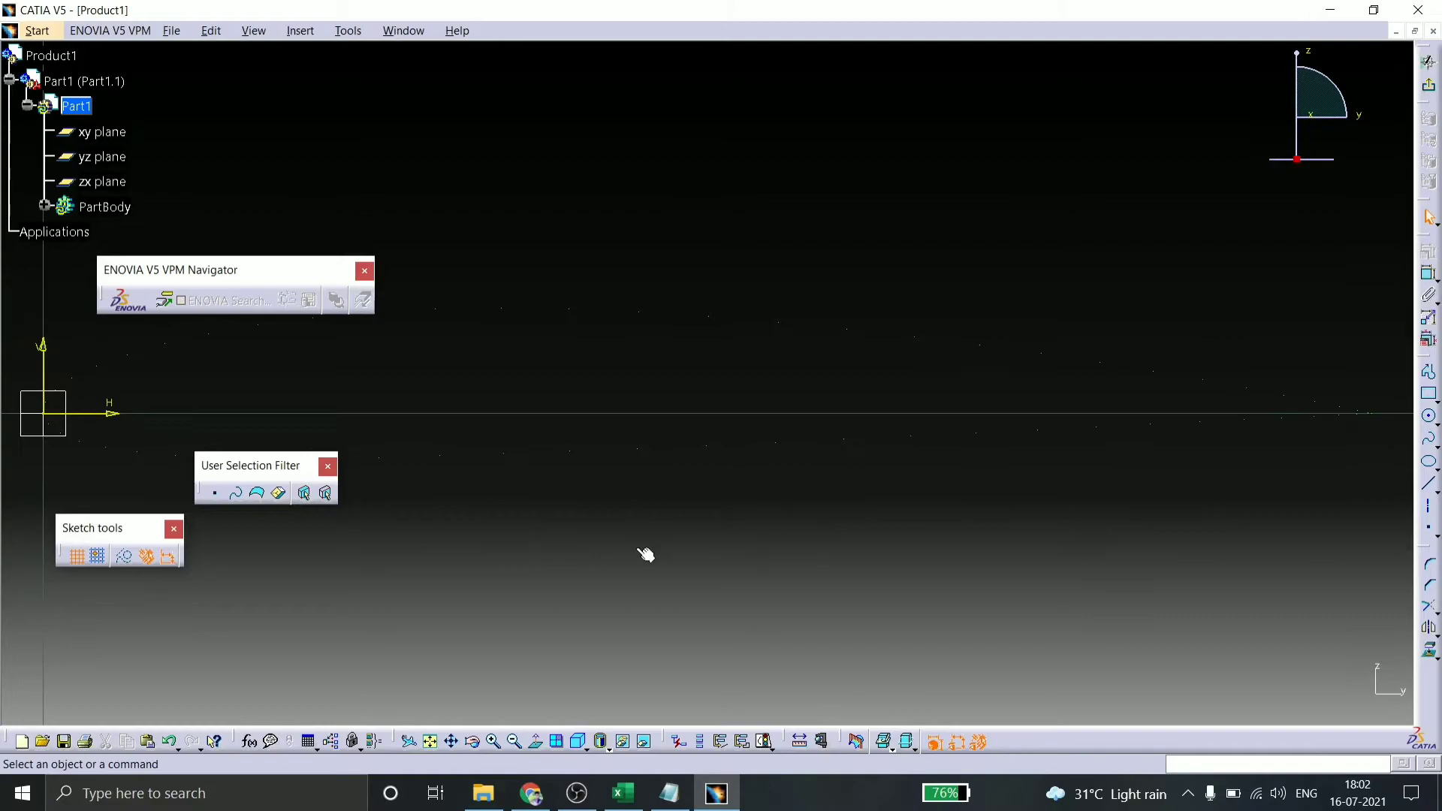
- Dock the ENOVIA V5 VPM Navigator toolbar and move the User Selection Filter toolbar clear of the airfoil points
{"action": "left_click_drag", "start_coordinate": [524, 69], "coordinate": [596, 26]}
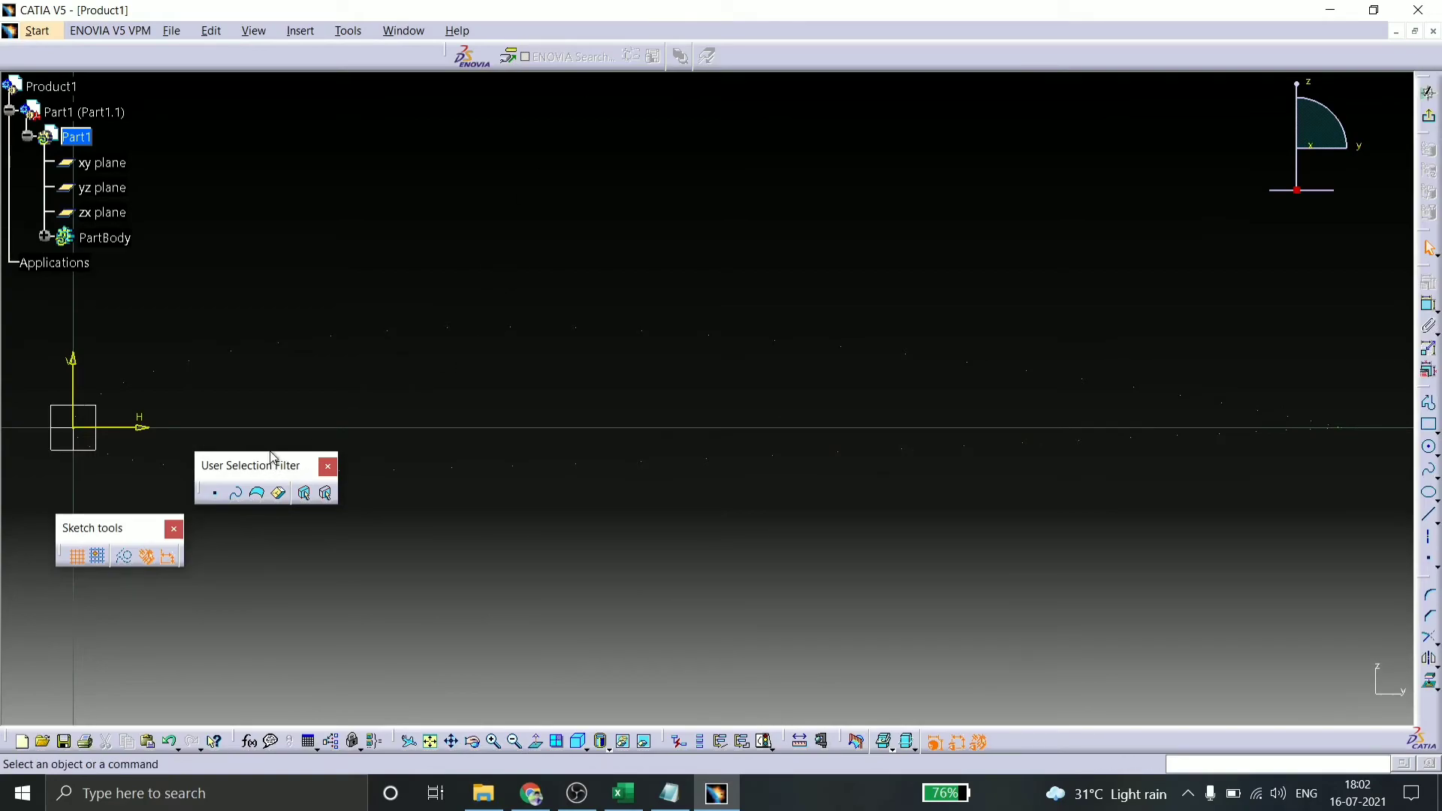
{"action": "left_click_drag", "start_coordinate": [264, 470], "coordinate": [251, 631]}
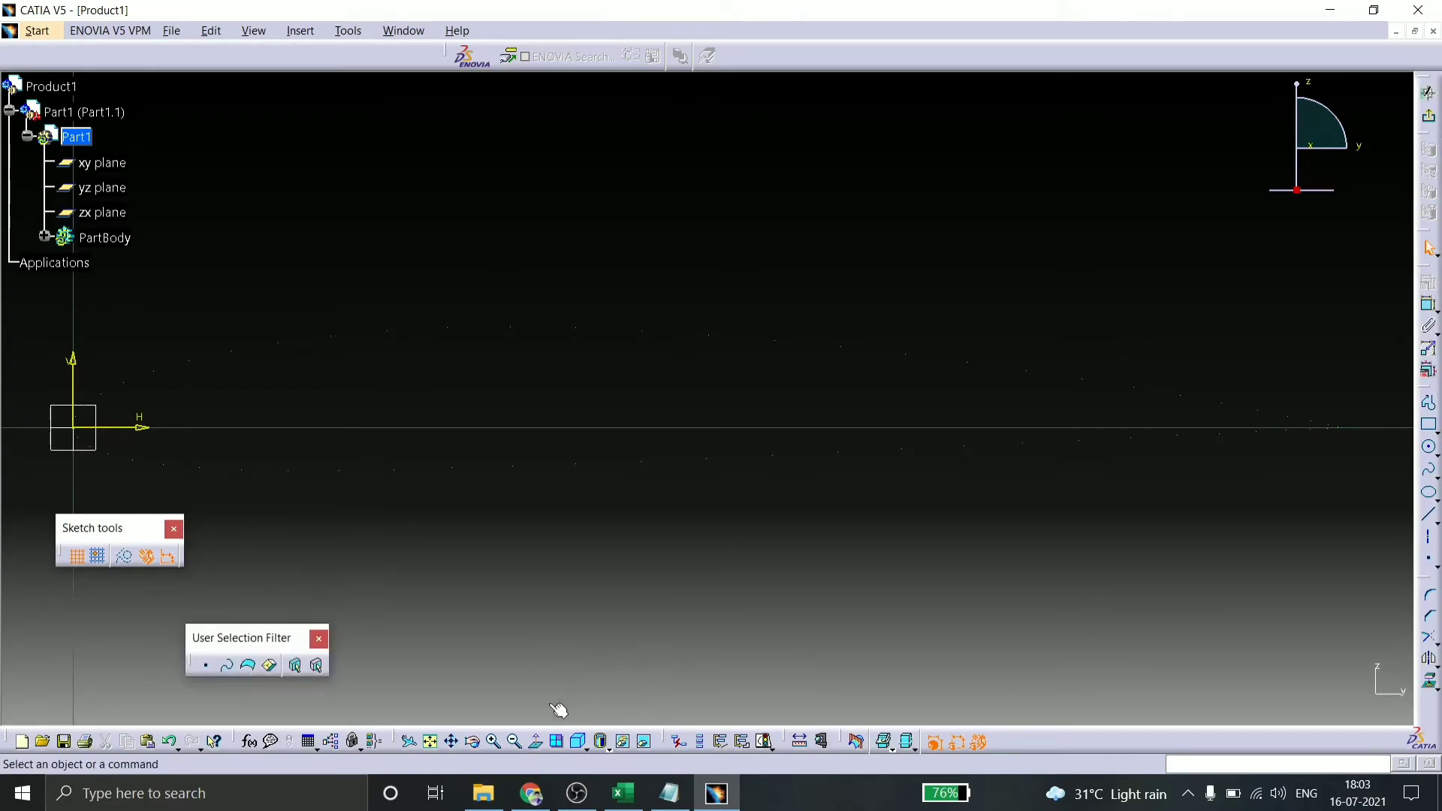
{"action": "left_click", "coordinate": [492, 741]}
{"action": "left_click", "coordinate": [452, 743]}
{"action": "mouse_move", "coordinate": [483, 604]}
{"action": "left_mouse_down"}
{"action": "mouse_move", "coordinate": [525, 528]}
{"action": "mouse_move", "coordinate": [860, 556]}
{"action": "left_mouse_up"}
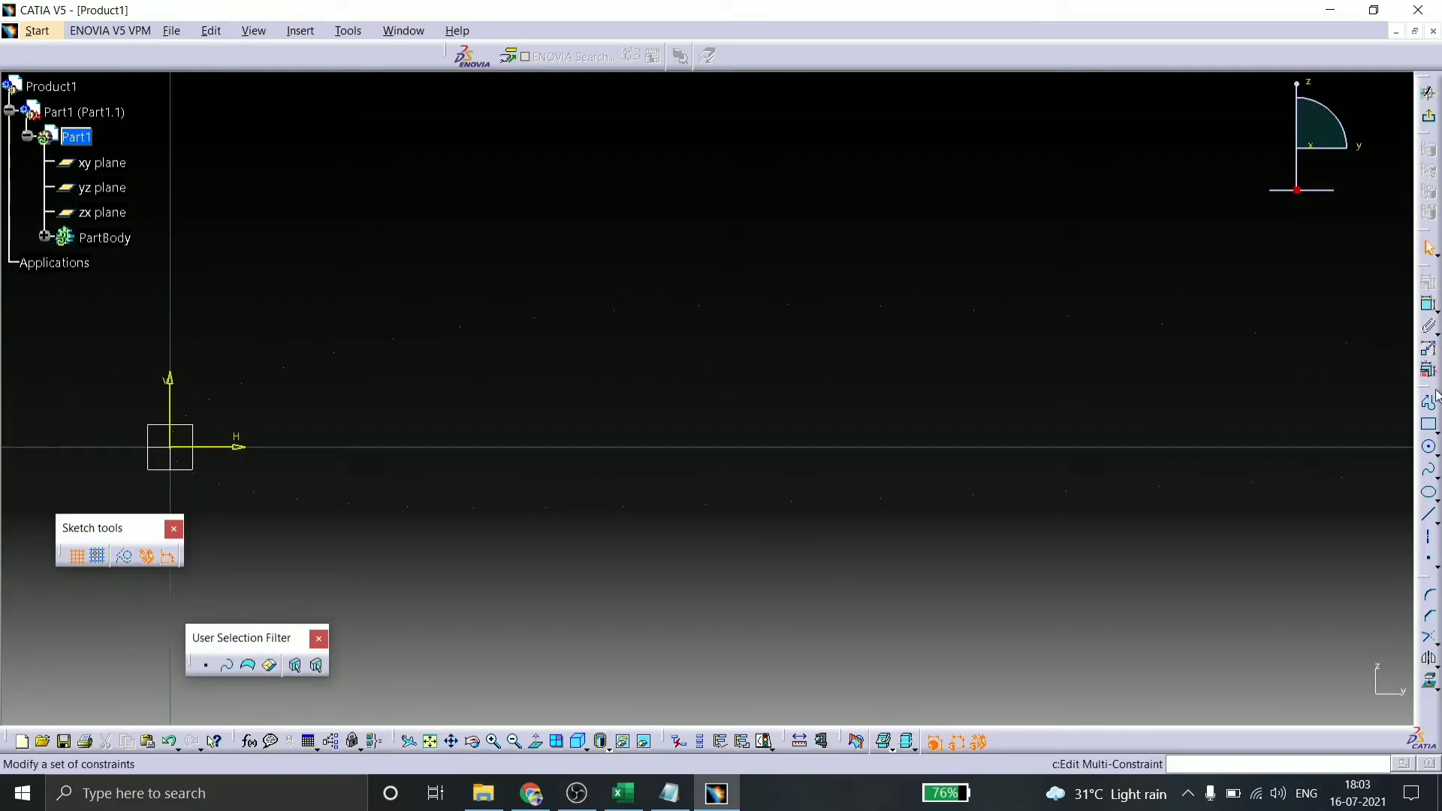
- Draw a spline through five consecutive cloud points on the airfoil's upper surface near the leading edge
{"action": "left_click", "coordinate": [1430, 477]}
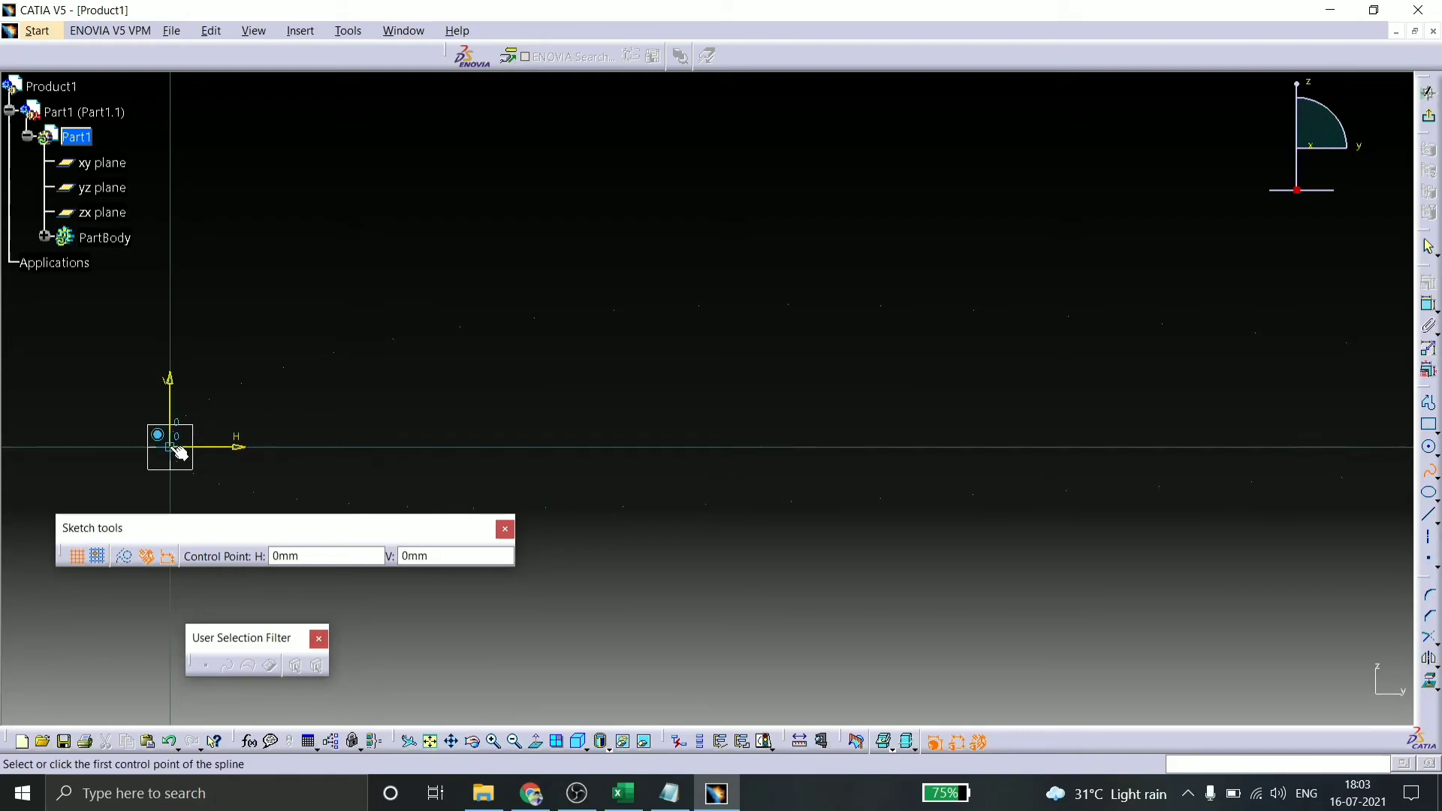
{"action": "left_click", "coordinate": [241, 383]}
{"action": "left_click", "coordinate": [285, 366]}
{"action": "left_click", "coordinate": [332, 352]}
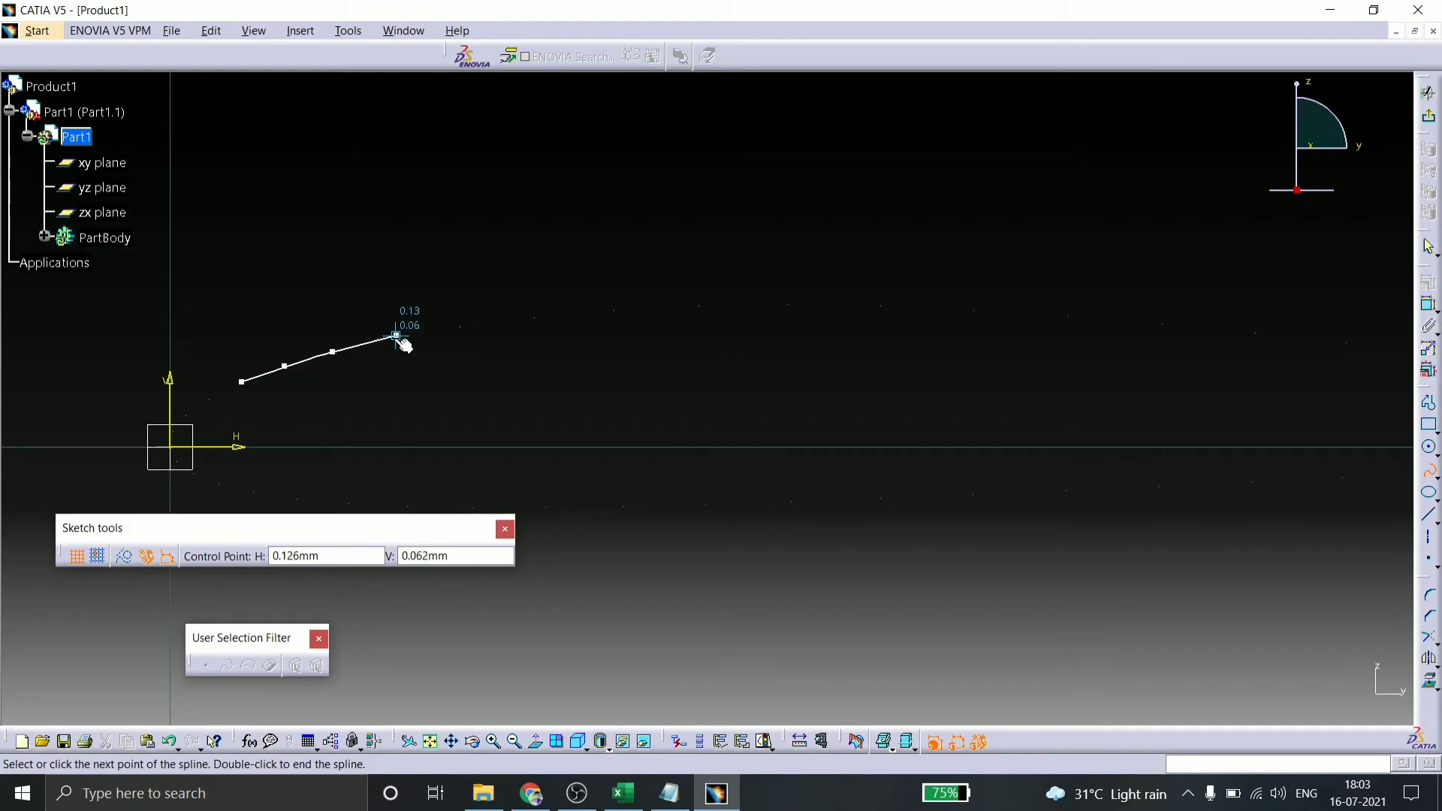
{"action": "left_click", "coordinate": [394, 338]}
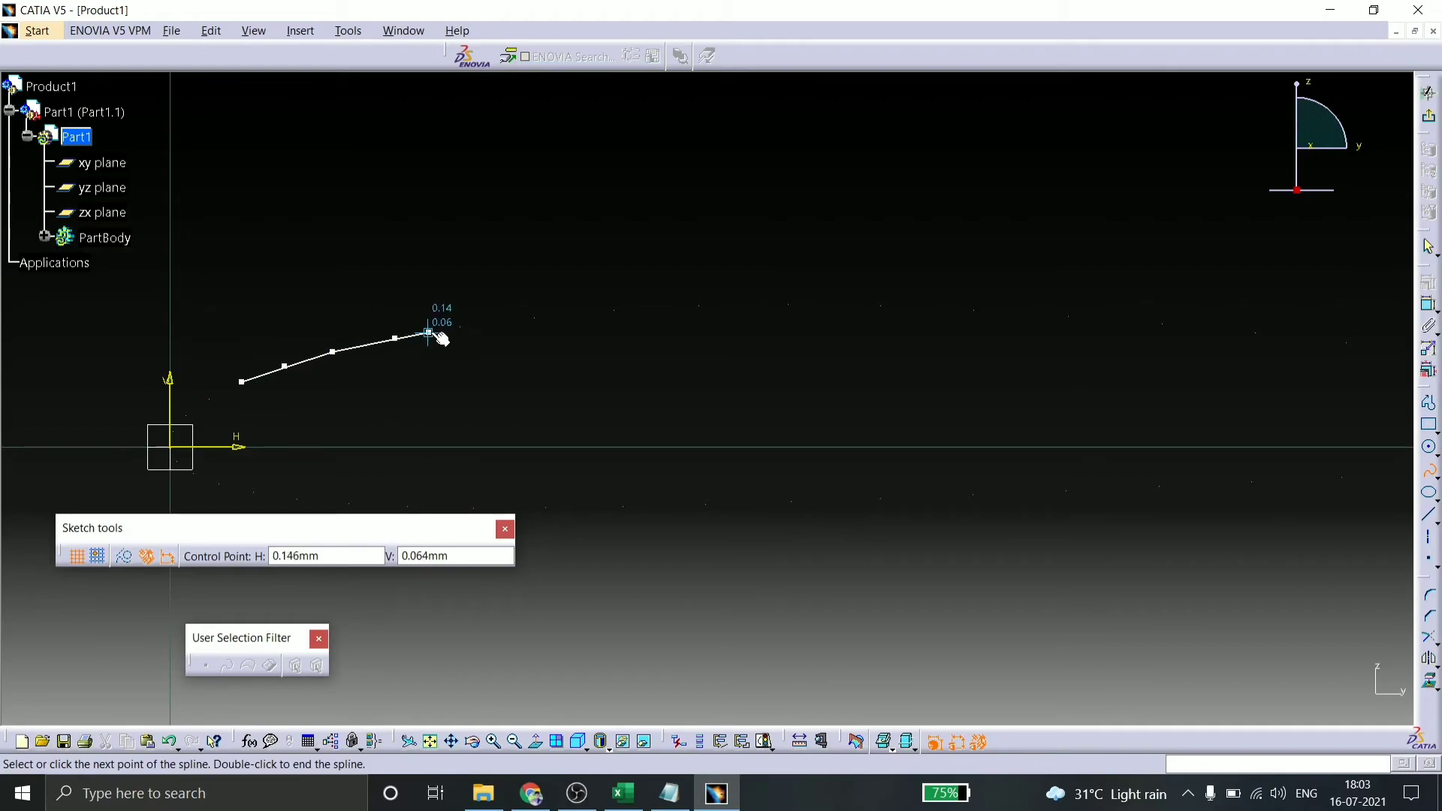
{"action": "double_click", "coordinate": [469, 331]}
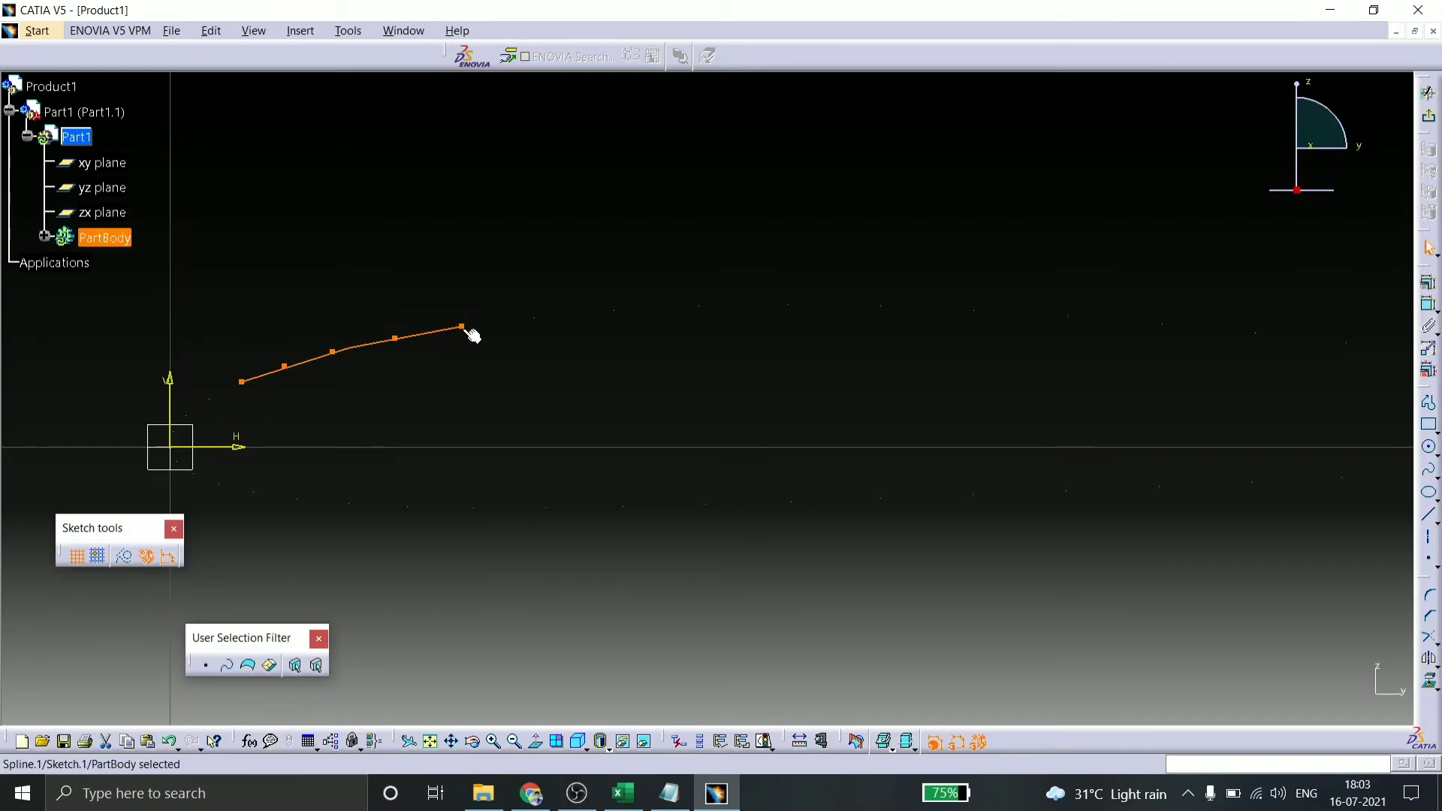
- Fine-tune the spline's first, fourth and last control points to align them with the imported airfoil points
{"action": "left_click", "coordinate": [492, 746]}
{"action": "left_click", "coordinate": [492, 746]}
{"action": "mouse_move", "coordinate": [287, 412]}
{"action": "middle_mouse_down"}
{"action": "mouse_move", "coordinate": [402, 364]}
{"action": "mouse_move", "coordinate": [1035, 435]}
{"action": "middle_mouse_up"}
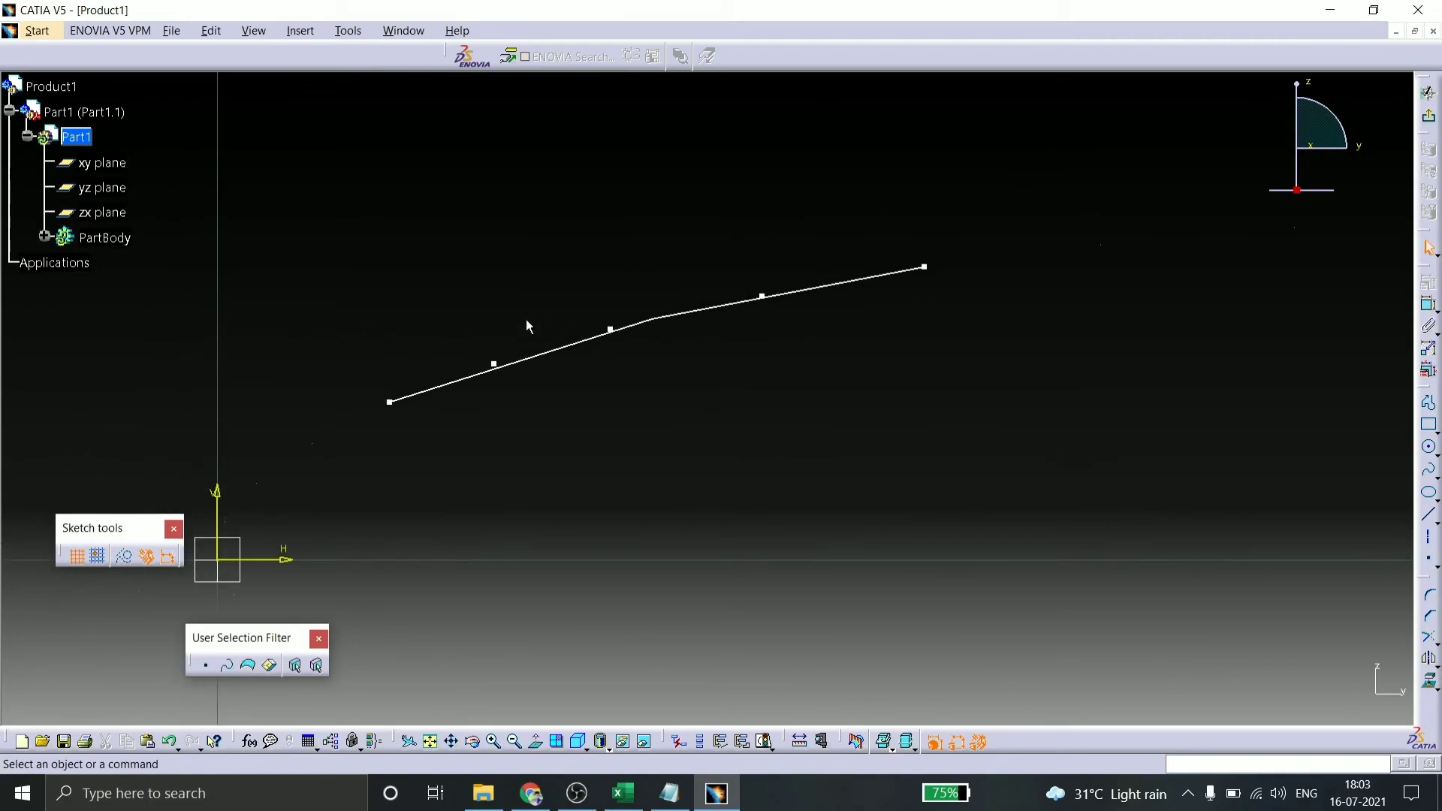
{"action": "left_click", "coordinate": [497, 367]}
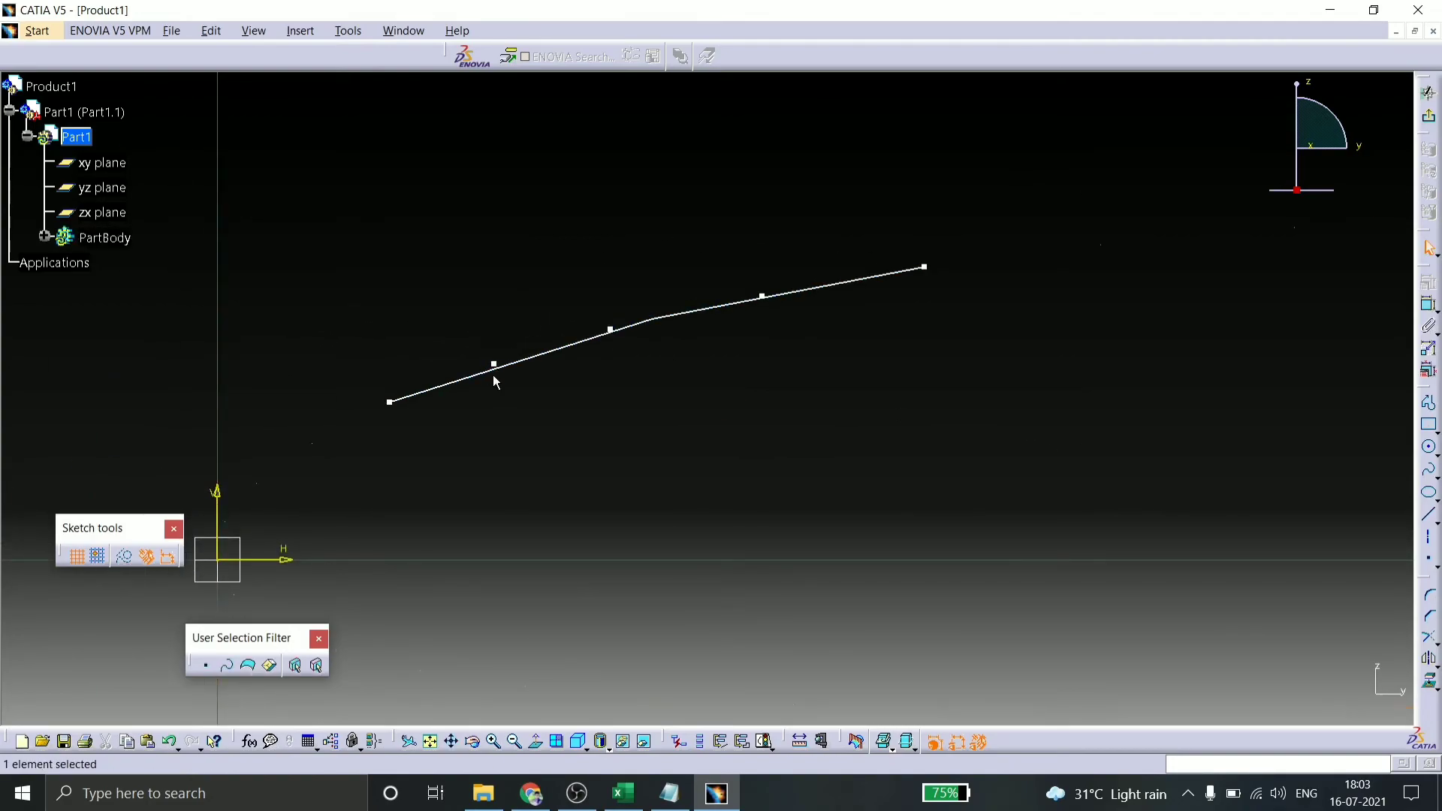
{"action": "mouse_move", "coordinate": [390, 402]}
{"action": "left_mouse_down"}
{"action": "mouse_move", "coordinate": [357, 428]}
{"action": "mouse_move", "coordinate": [389, 404]}
{"action": "left_mouse_up"}
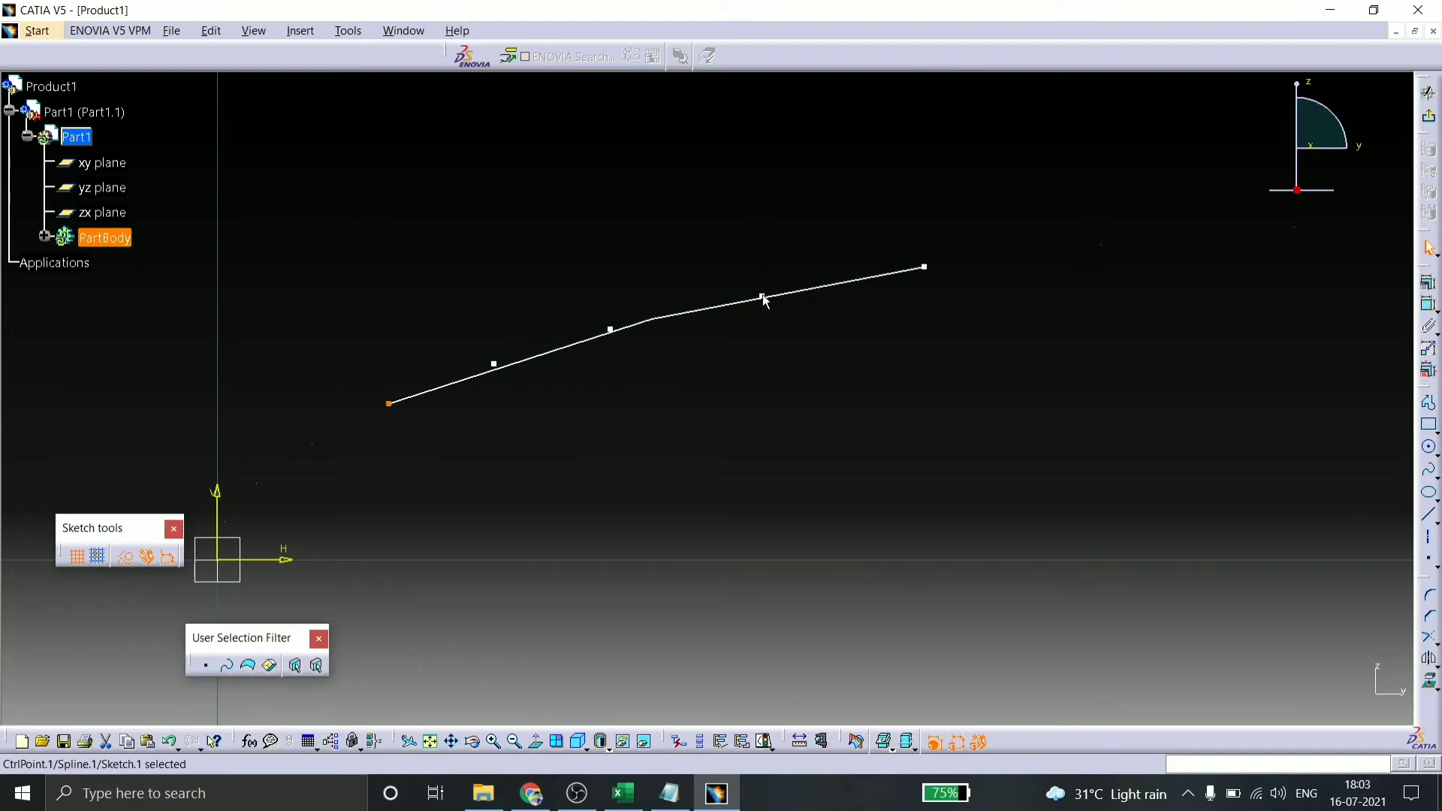
{"action": "mouse_move", "coordinate": [766, 300]}
{"action": "left_mouse_down"}
{"action": "mouse_move", "coordinate": [764, 316]}
{"action": "mouse_move", "coordinate": [762, 302]}
{"action": "left_mouse_up"}
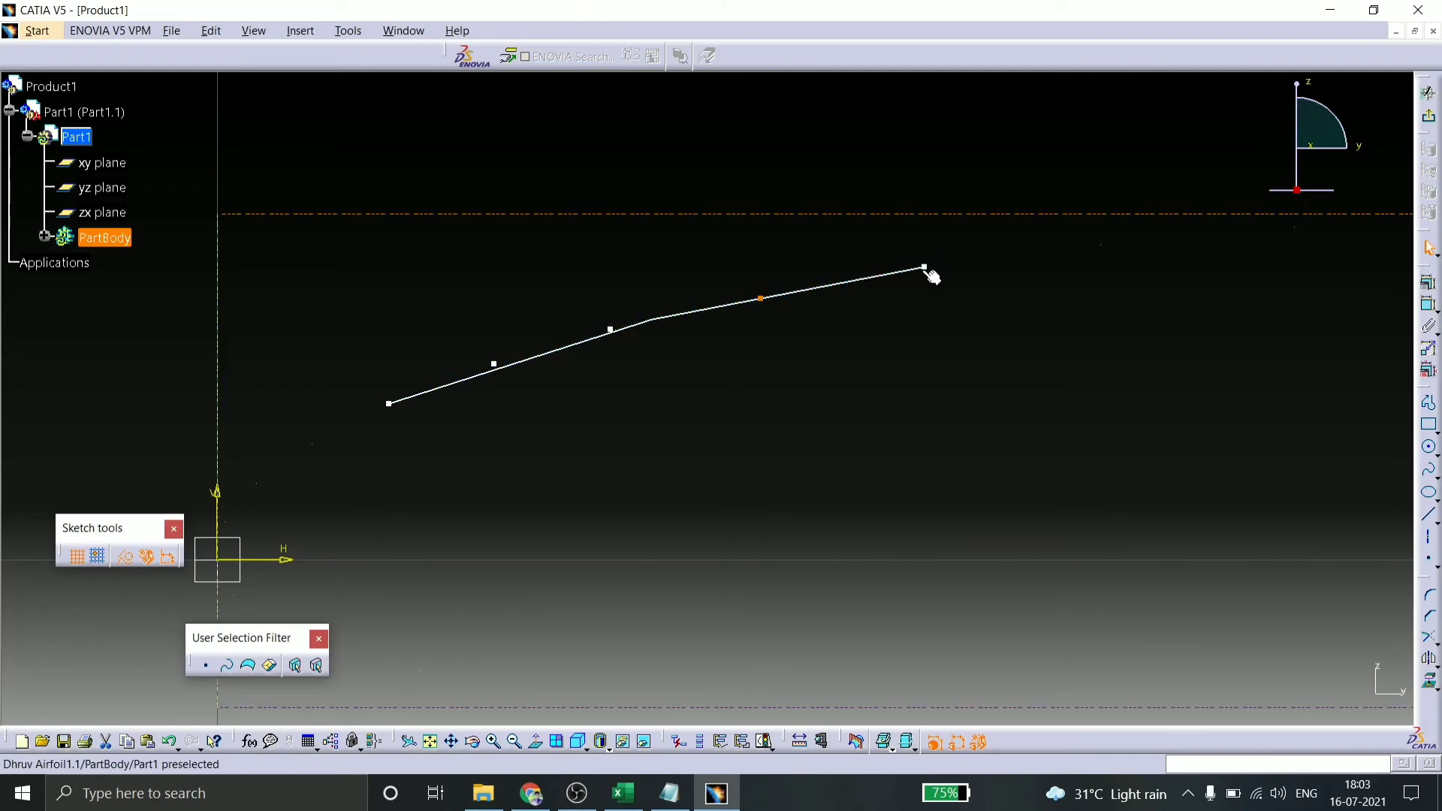
{"action": "mouse_move", "coordinate": [932, 273]}
{"action": "left_mouse_down"}
{"action": "mouse_move", "coordinate": [905, 263]}
{"action": "mouse_move", "coordinate": [922, 268]}
{"action": "left_mouse_up"}
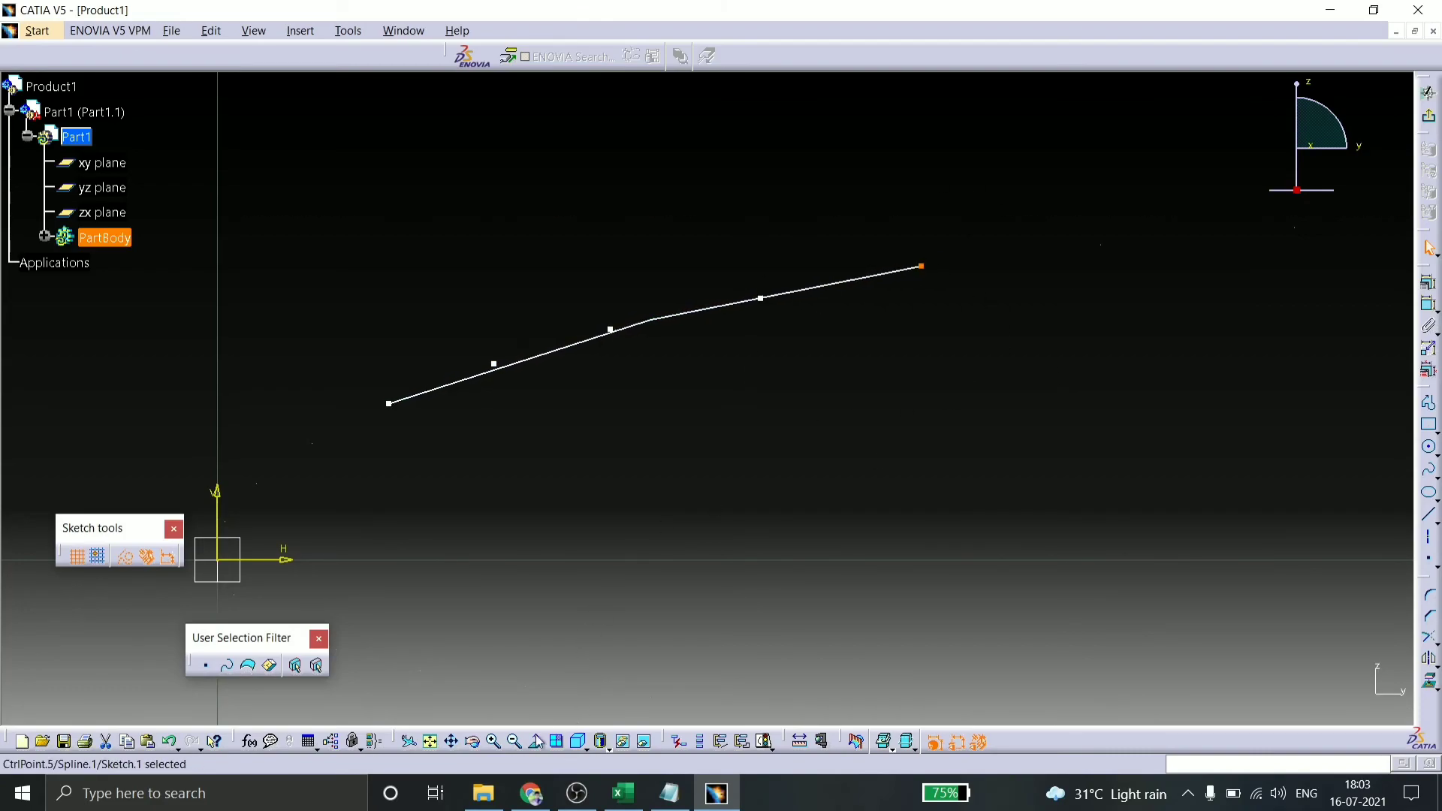
{"action": "left_click", "coordinate": [515, 743]}
{"action": "left_click", "coordinate": [513, 745]}
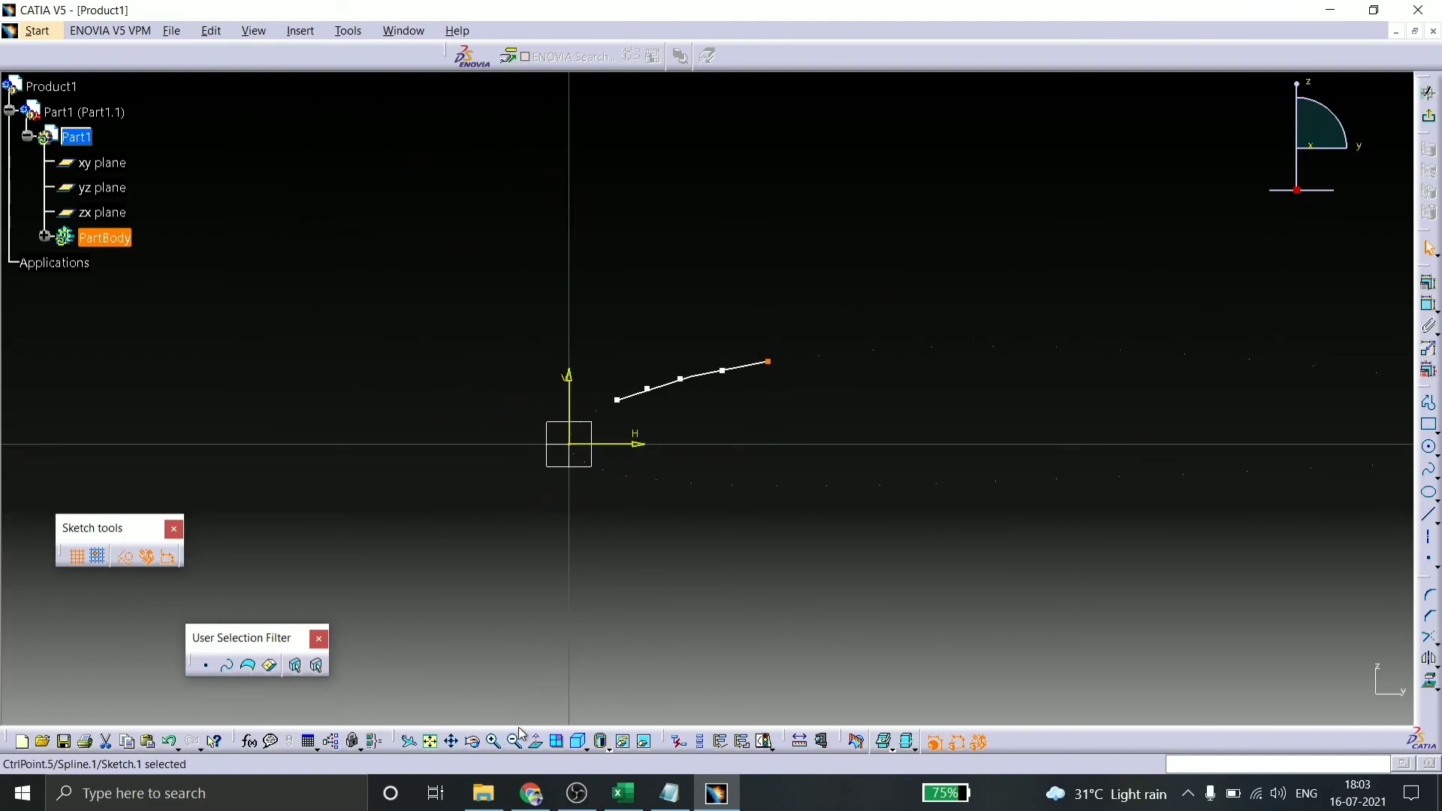